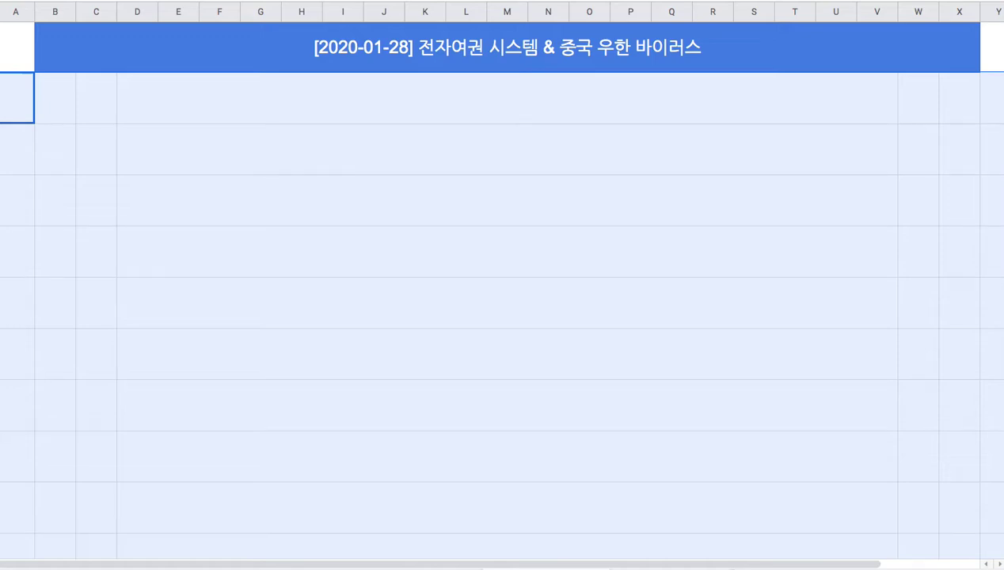
# Step: Start note 1 in the merged cell directly below the title with "1. 한국을 출국하는" followed by the example traveller's name
pyautogui.doubleClick(331, 115)
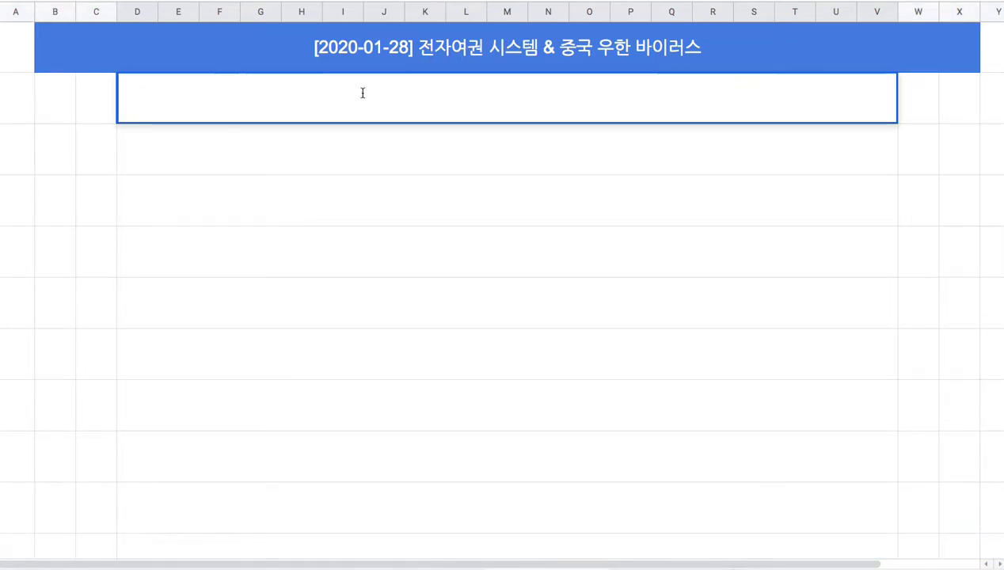
pyautogui.write('1.')
pyautogui.write(' 하')
pyautogui.write('ㄴ국을 출국ㅎ')
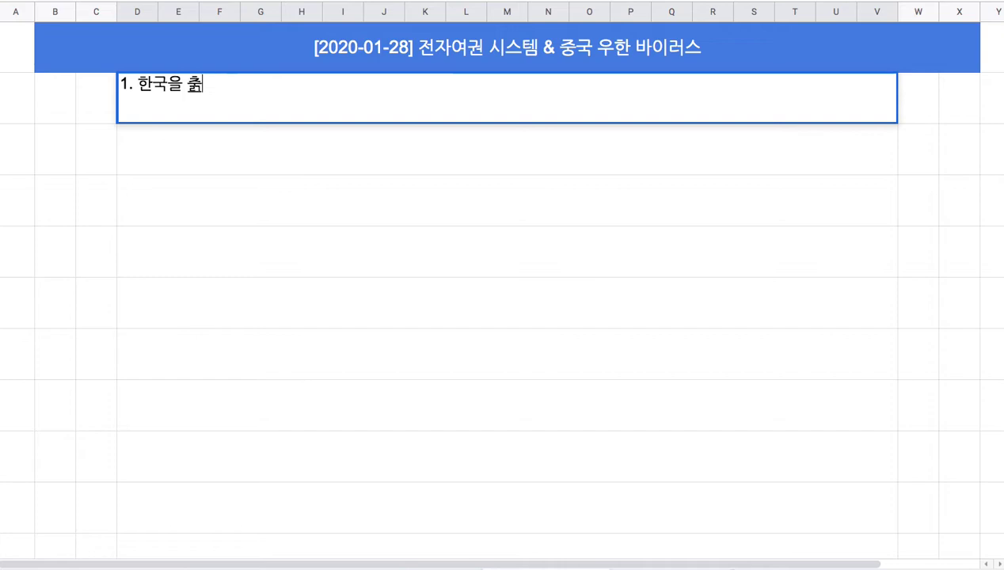
pyautogui.write('ㅏ는 홍길동')
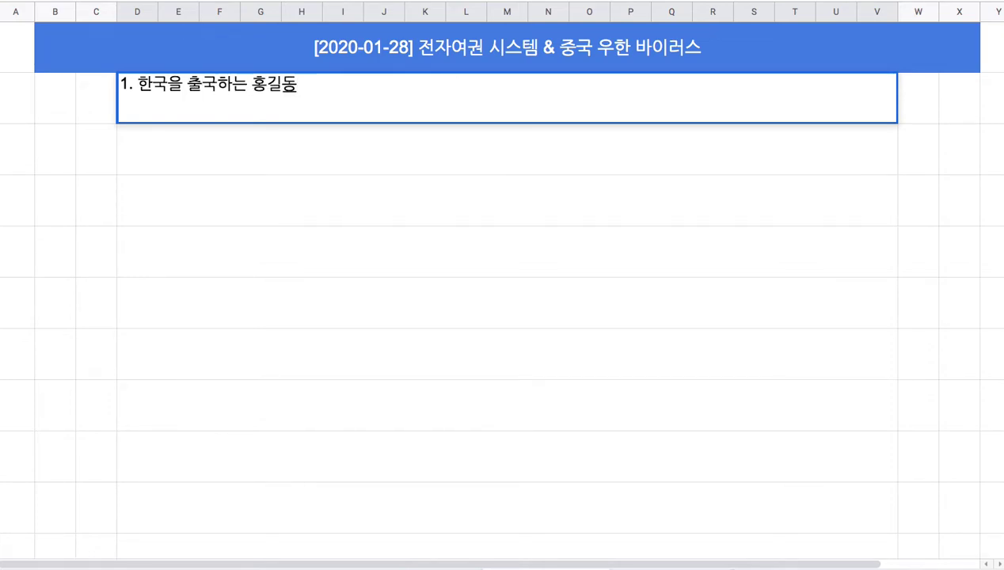
# Step: Continue note 1 with "=> 귀국 시점까지 =>" after the traveller's name
pyautogui.write(' =')
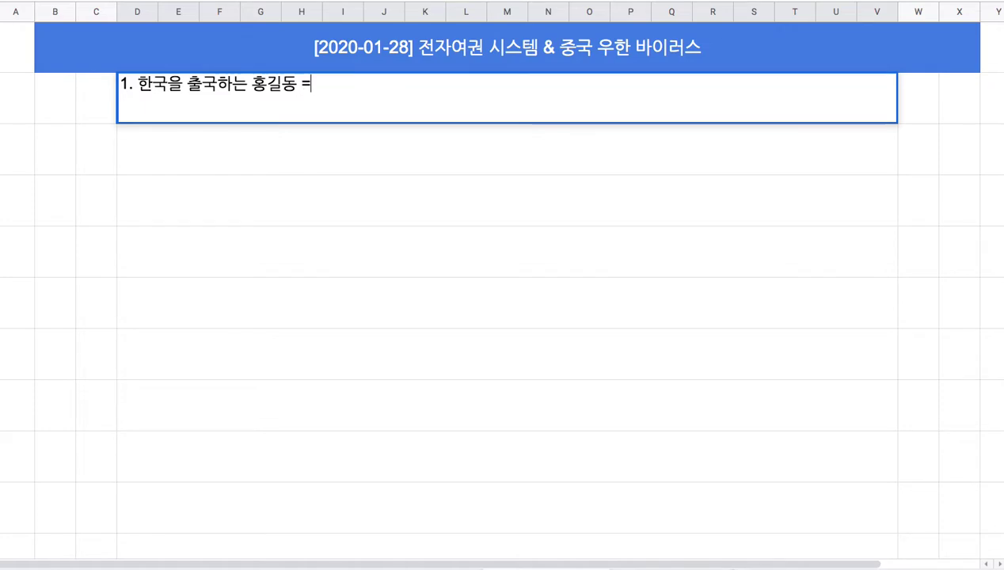
pyautogui.write('> 구기')
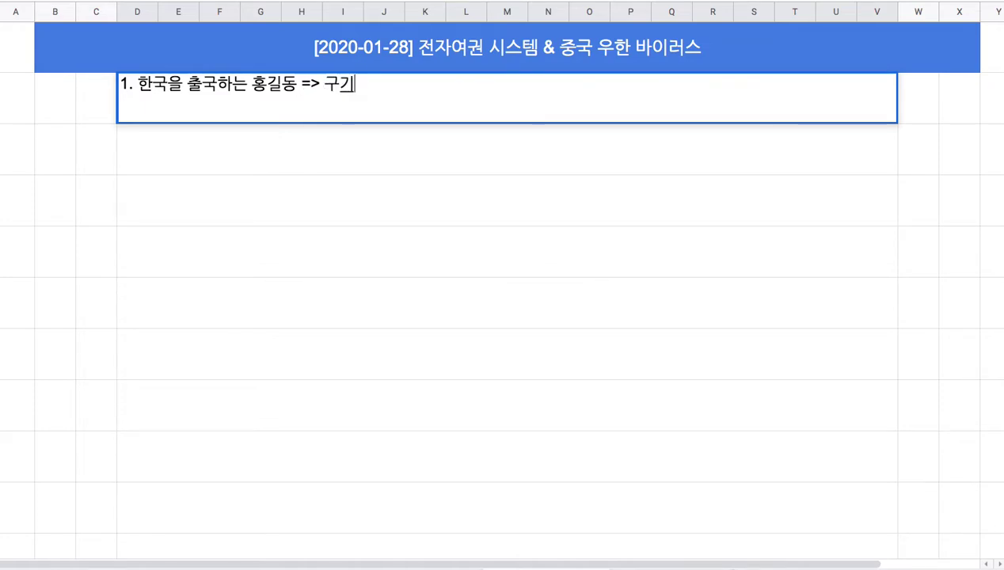
pyautogui.press('BackSpace')
pyautogui.press('BackSpace')
pyautogui.press('BackSpace')
pyautogui.write('ㅟ군')
pyautogui.press('BackSpace')
pyautogui.write('ㄱ 시점까지 ')
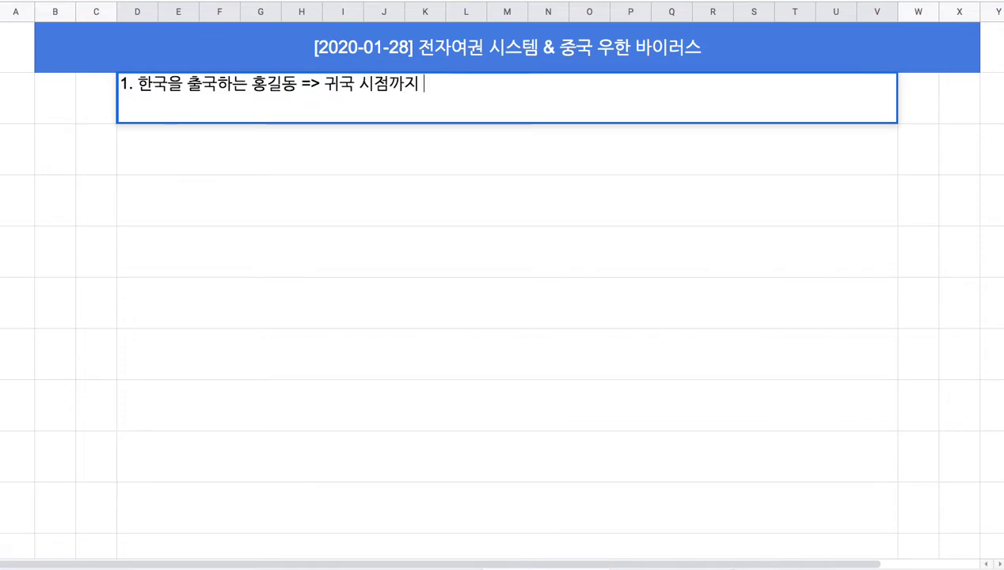
pyautogui.write('=> ')
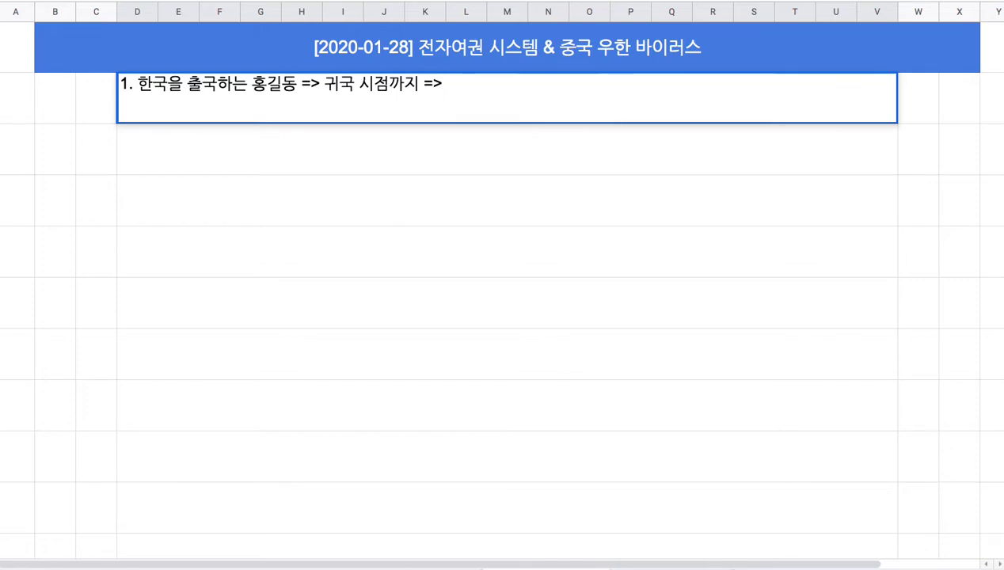
# Step: Finish note 1 with the traveller's name as subject and "언제 어디서 무엇을 어떻게 등에 정보를 기록", and highlight that closing phrase
pyautogui.write('홍길동이 ')
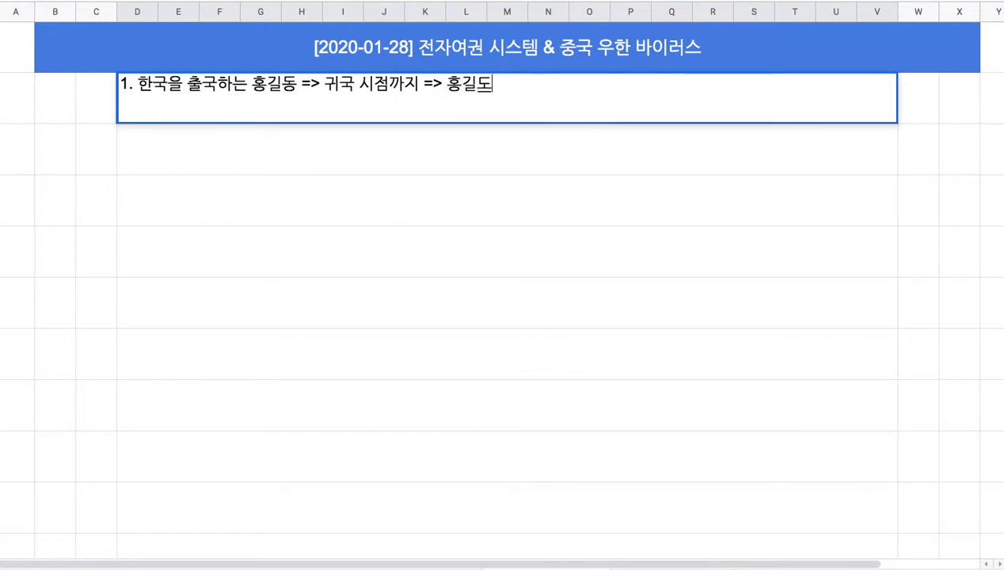
pyautogui.write('언제 어디서 무엇을 ')
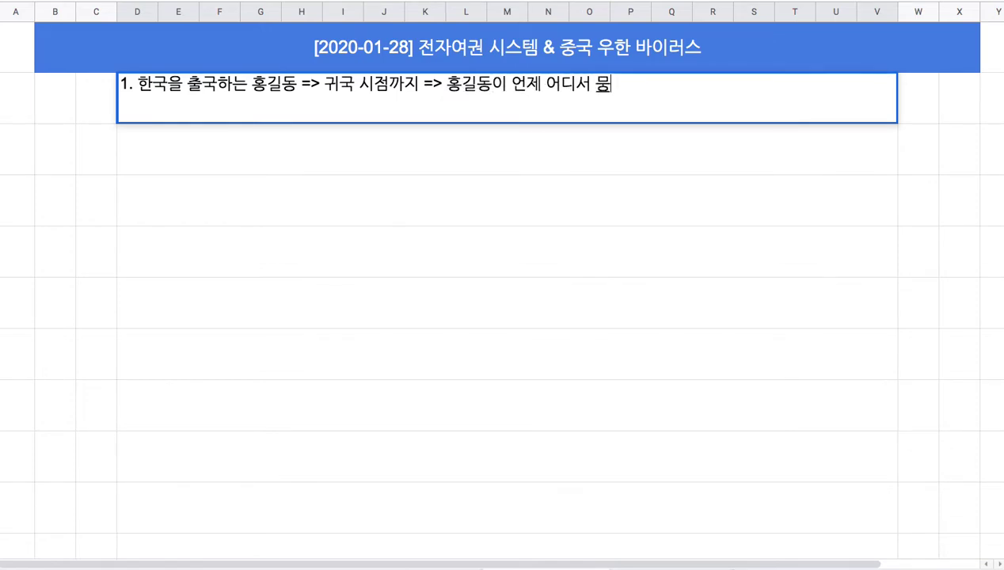
pyautogui.write('어떻게 등ㅇ')
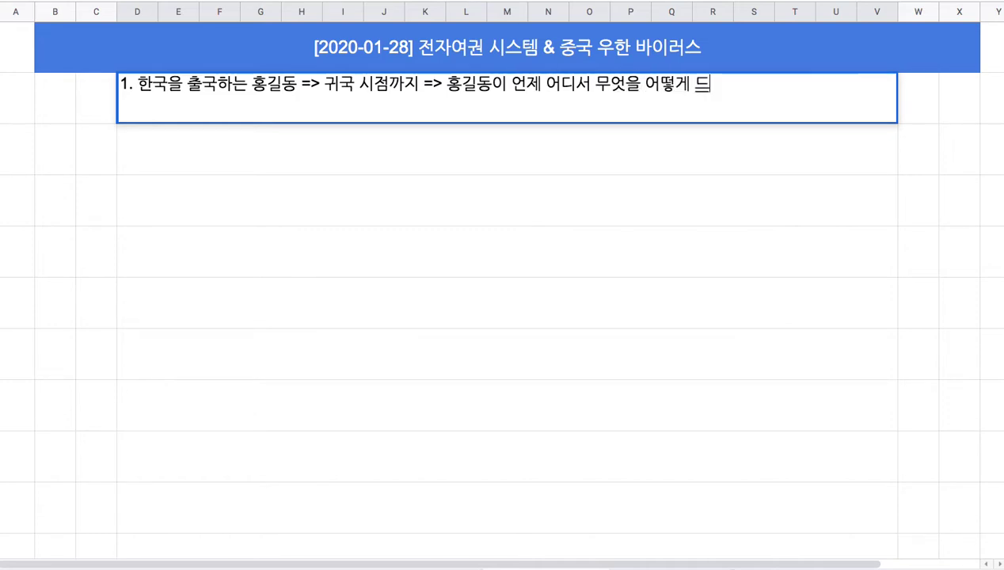
pyautogui.write('에 정보를 기록')
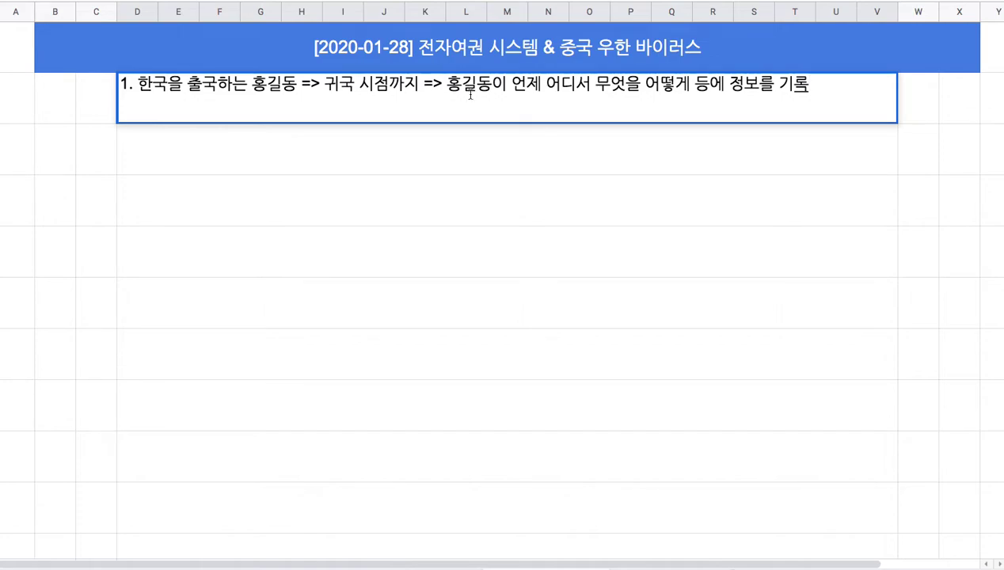
pyautogui.moveTo(448, 86); pyautogui.dragTo(800, 92)
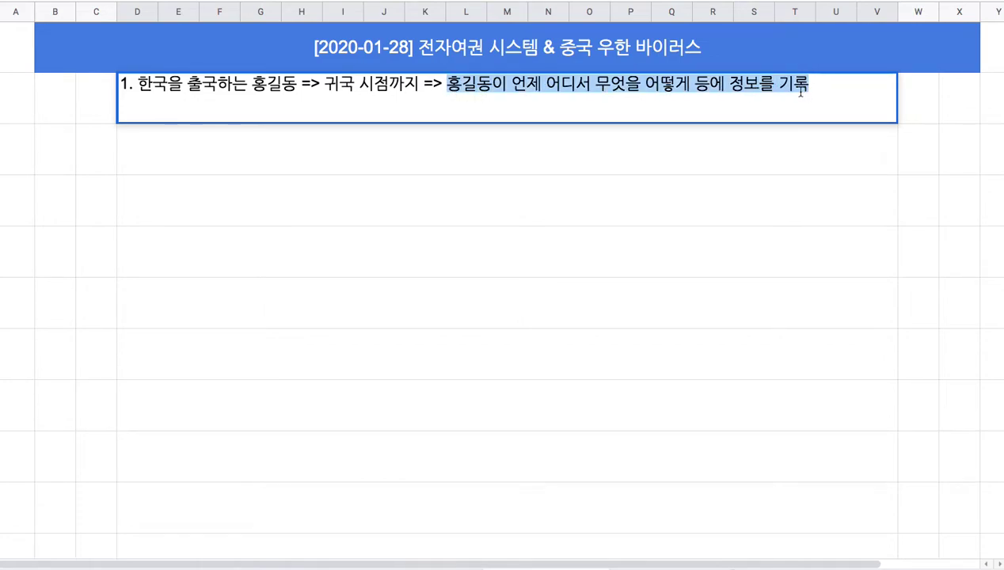
# Step: Enter "2. 정보의 소유권은 정보의 생산자에게 귀속" in the merged cell below note 1
pyautogui.click(568, 150)
pyautogui.write('2.')
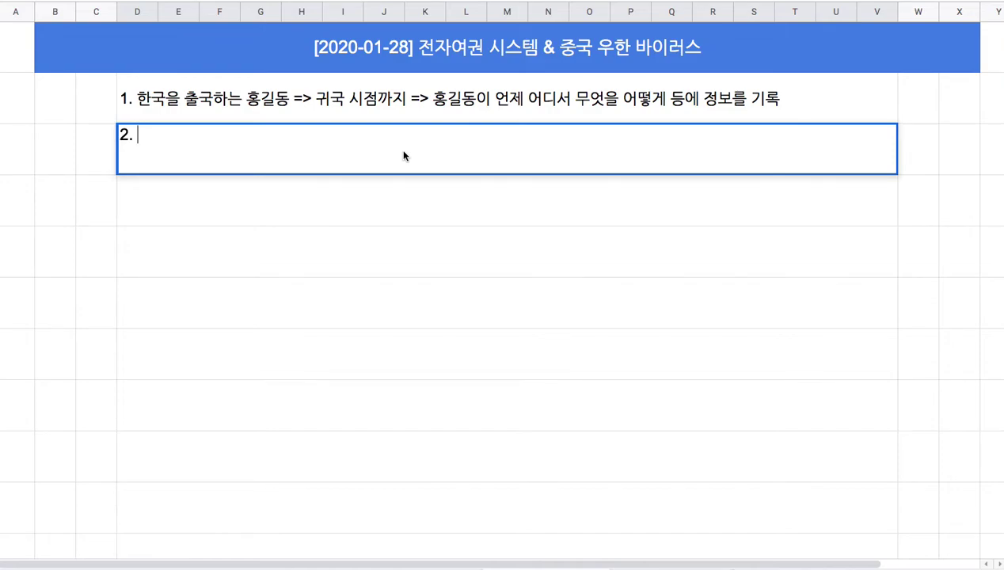
pyautogui.write('정보의')
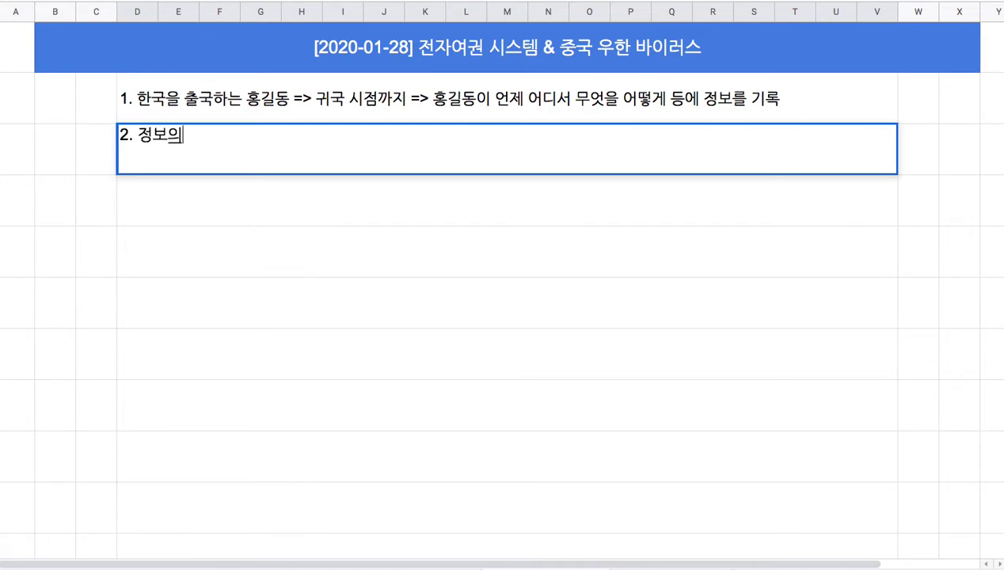
pyautogui.write(' 소유권은 정봉')
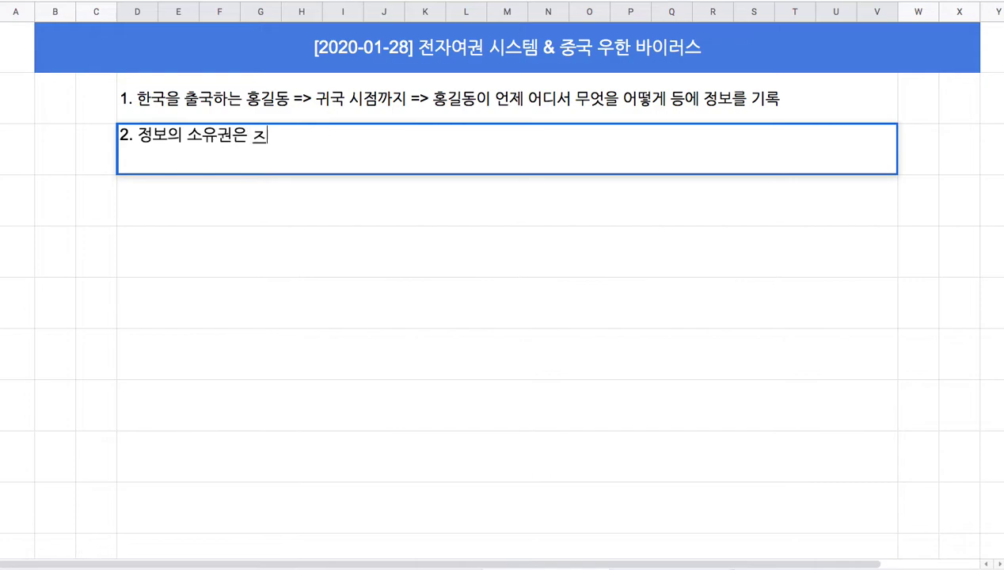
pyautogui.write('의 생산')
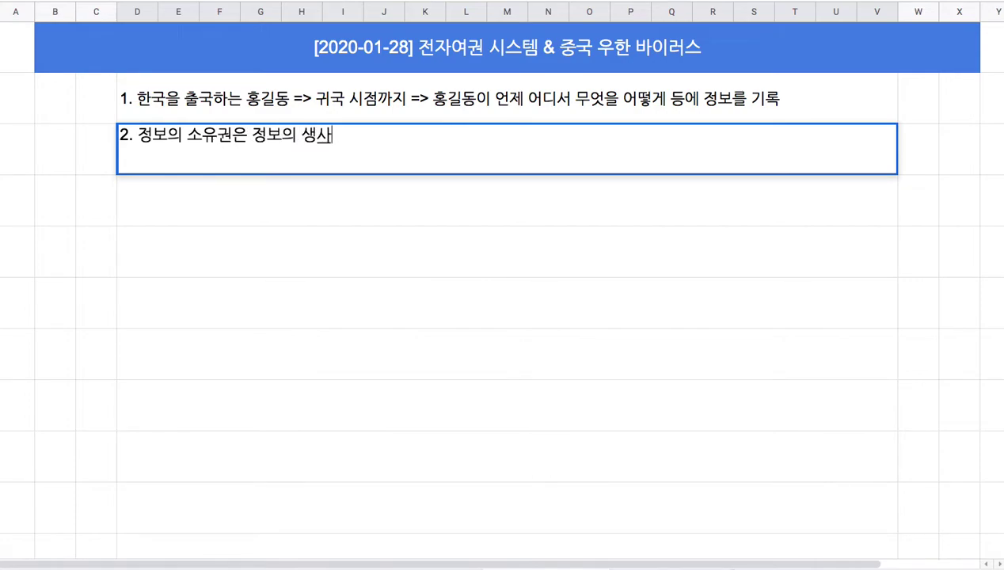
pyautogui.write('자에게 귀속')
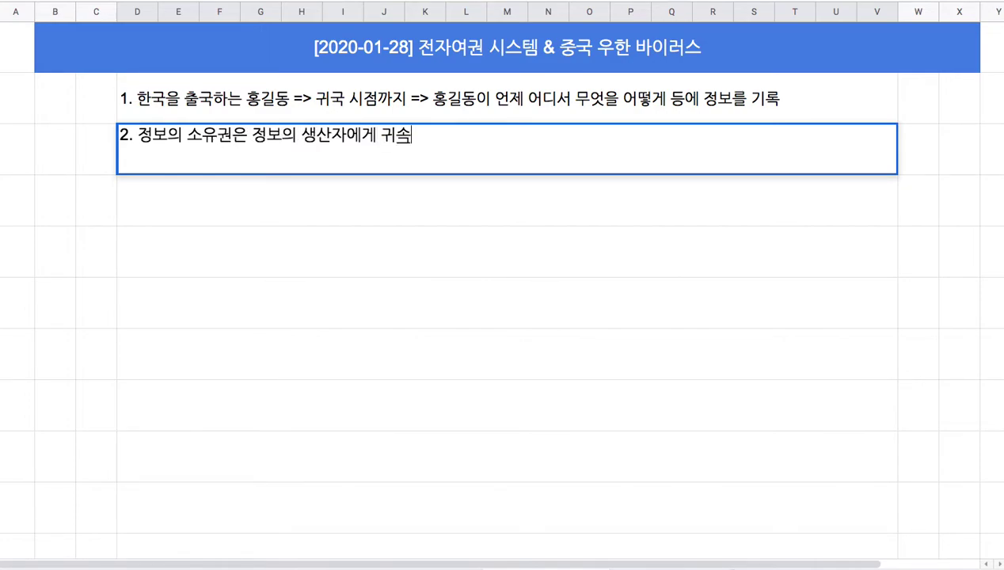
# Step: Insert "외국에서" before "언제" in note 1 and highlight the traveller's name preceding it
pyautogui.click(436, 105)
pyautogui.press('Return')
pyautogui.click(504, 84)
pyautogui.write('외국ㄱ')
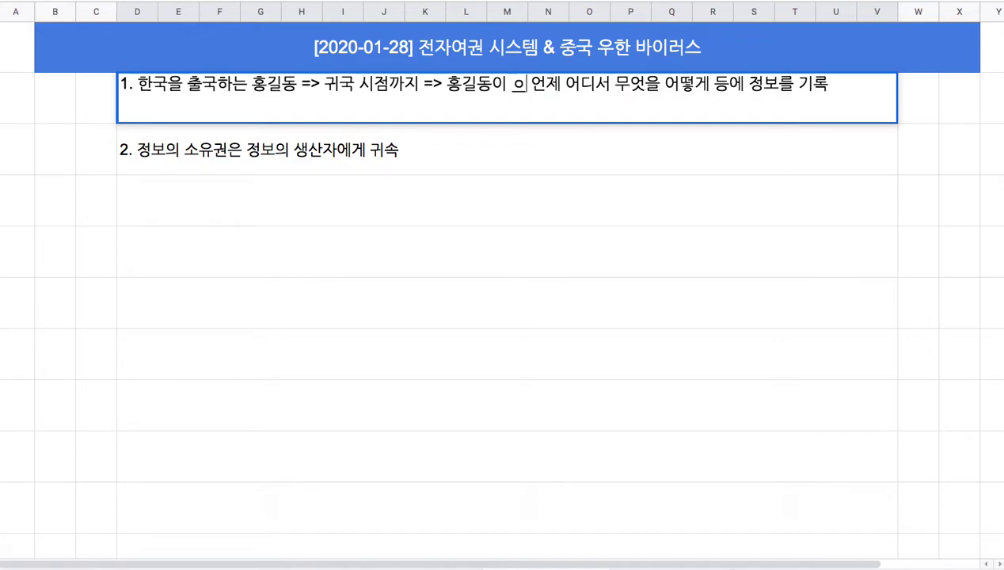
pyautogui.press('BackSpace')
pyautogui.write('에서')
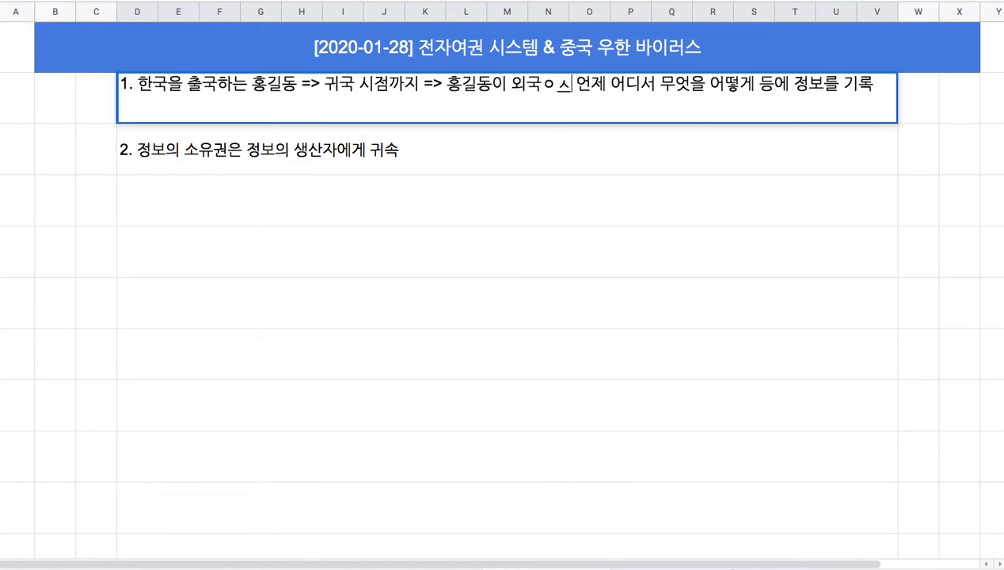
pyautogui.moveTo(444, 83); pyautogui.dragTo(493, 83)
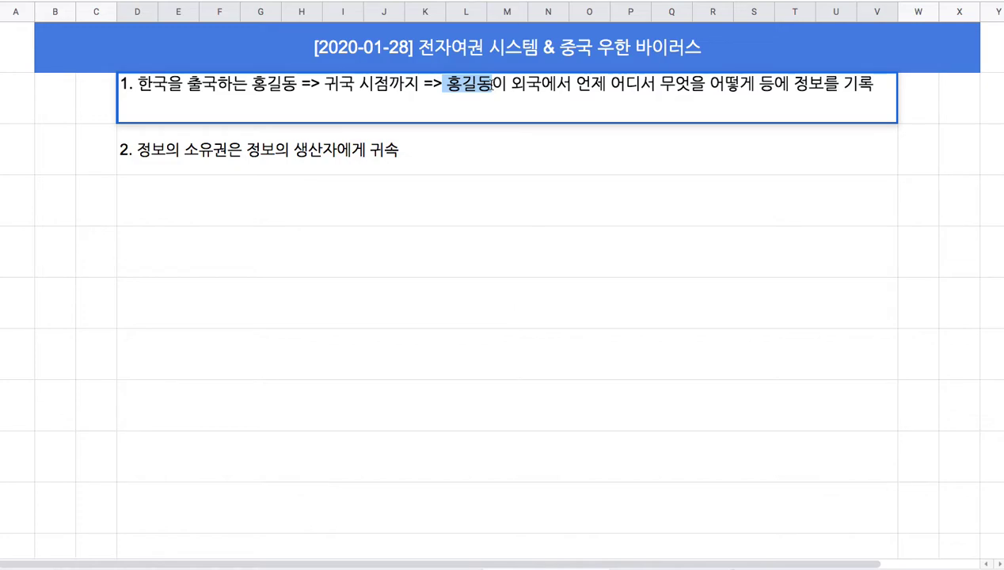
# Step: Append "=> 특수한 상황이 발생 => 일련의 사전에 규정된 절차에" to the end of note 2
pyautogui.doubleClick(421, 156)
pyautogui.write('=> ')
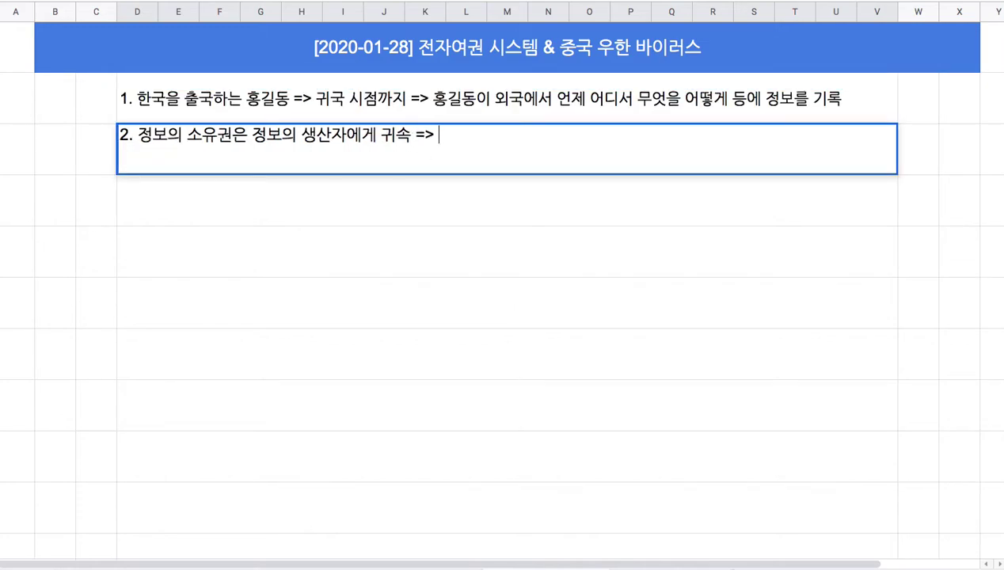
pyautogui.write('특수한 상황')
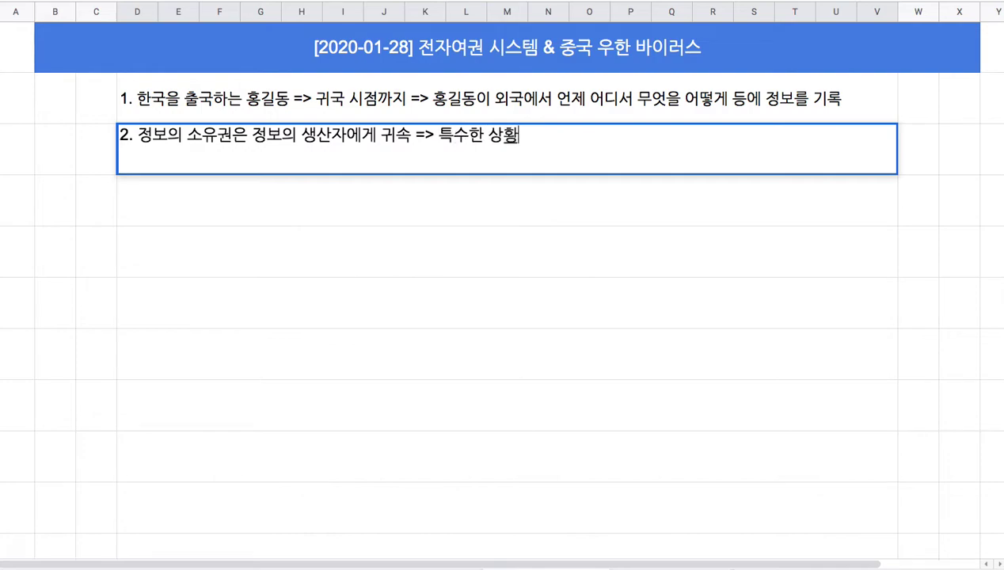
pyautogui.write('이 발생 => 일련의 사전에 ㄱ')
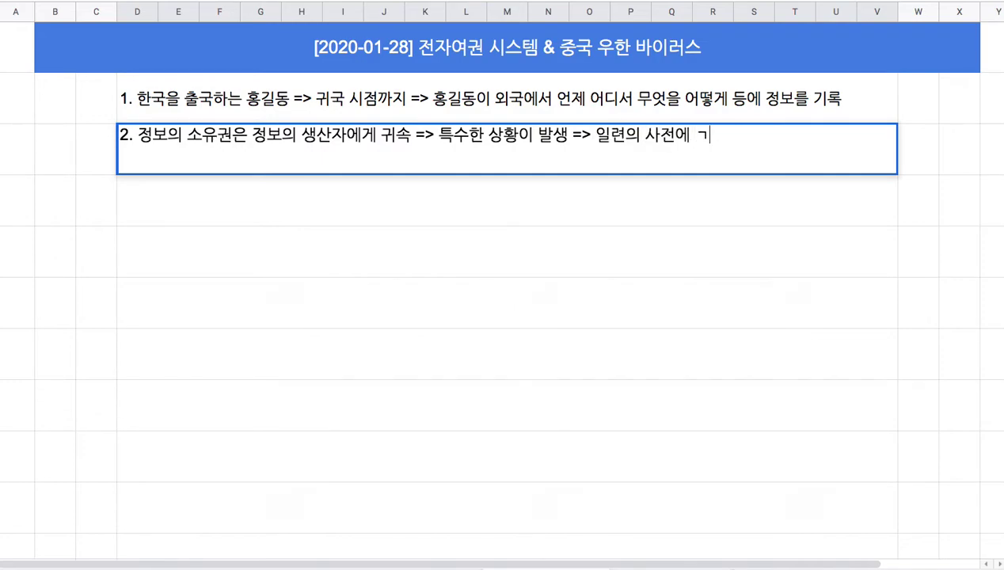
pyautogui.press('BackSpace')
pyautogui.write('규정된 정ㄹ')
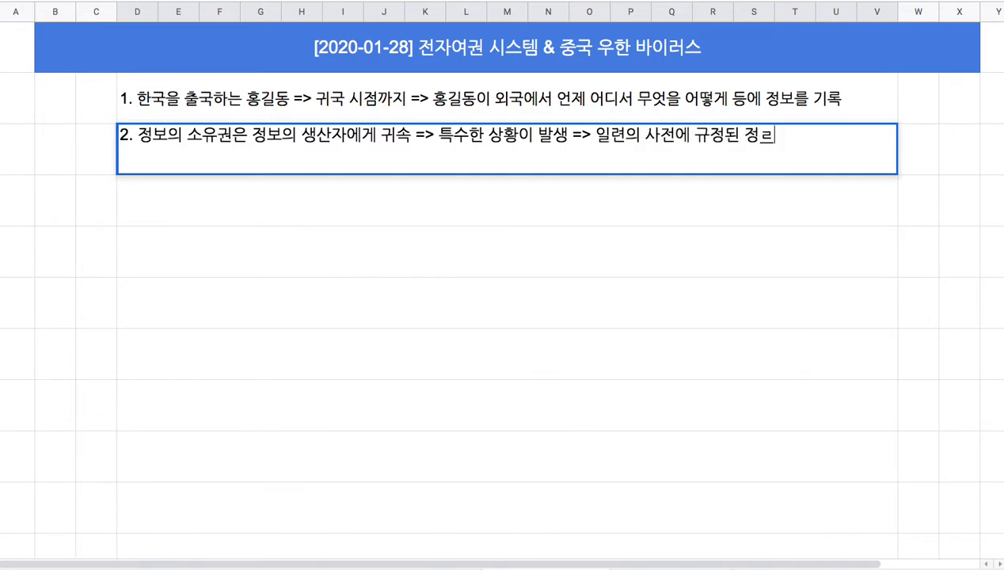
pyautogui.press('BackSpace')
pyautogui.press('BackSpace')
pyautogui.write('절차에')
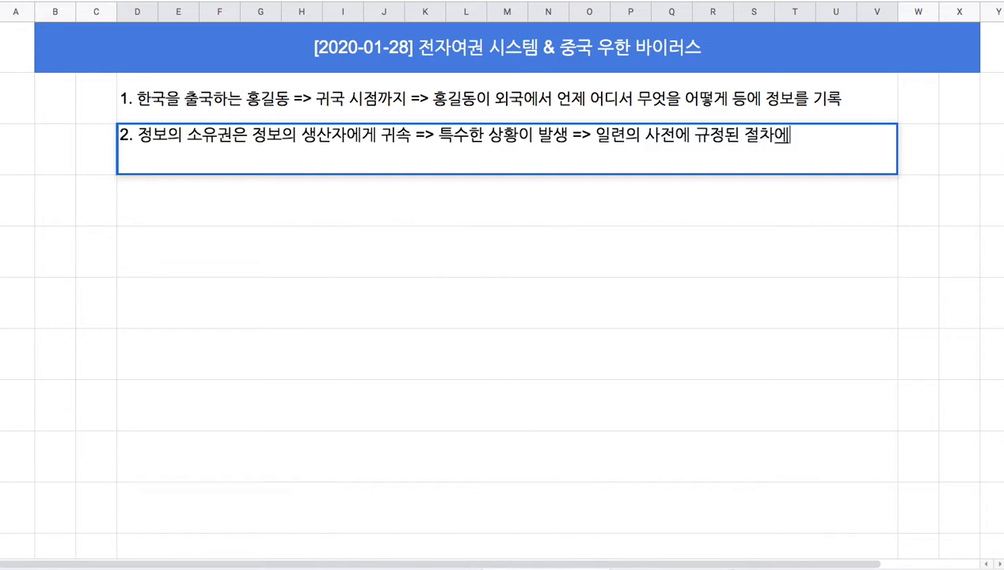
# Step: Complete note 2 with "따라, 공권력이 일정한 개인 정보를 획득 및 이용" and commit the cell
pyautogui.write(' 딸라, 공')
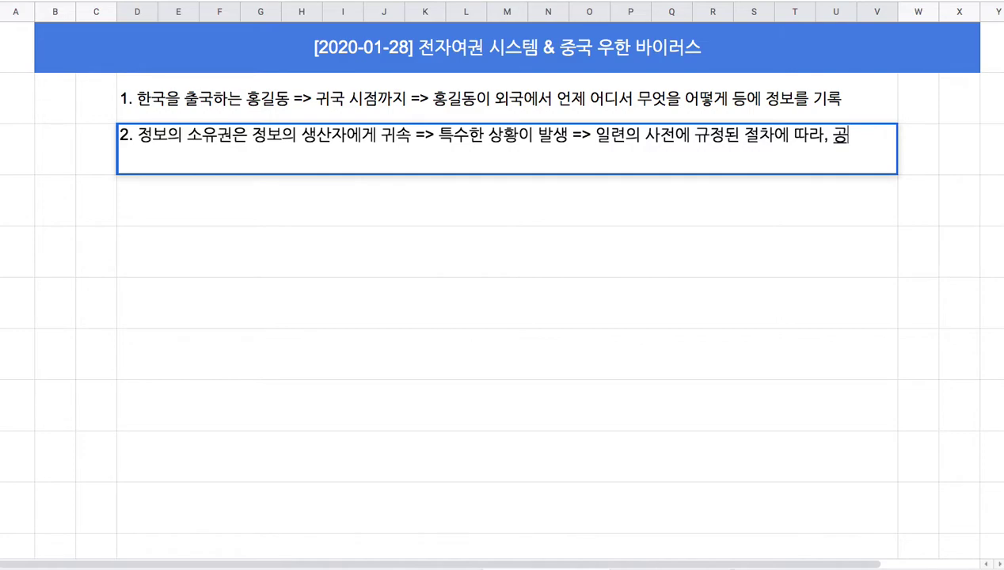
pyautogui.write('권력이 ')
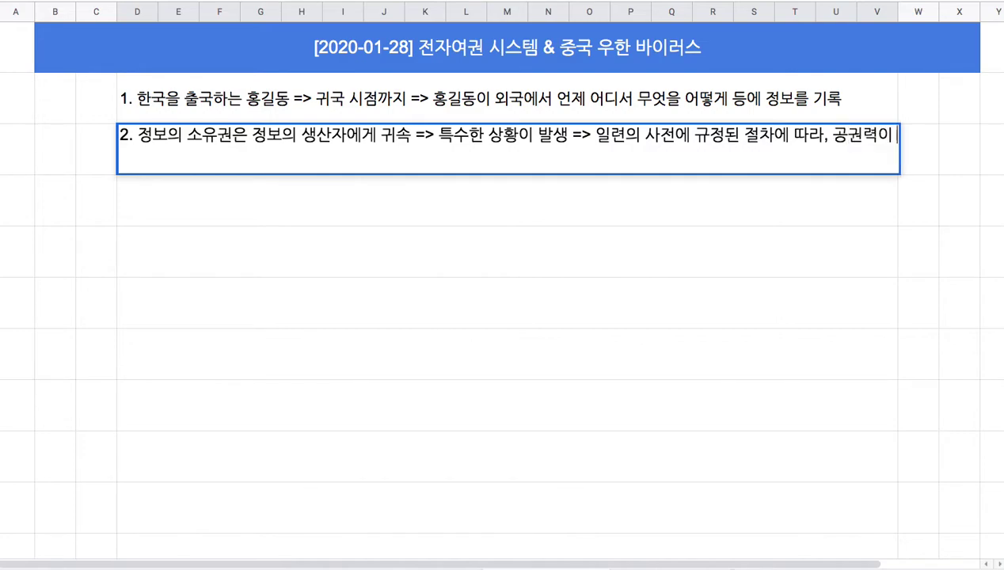
pyautogui.write('일정한 ')
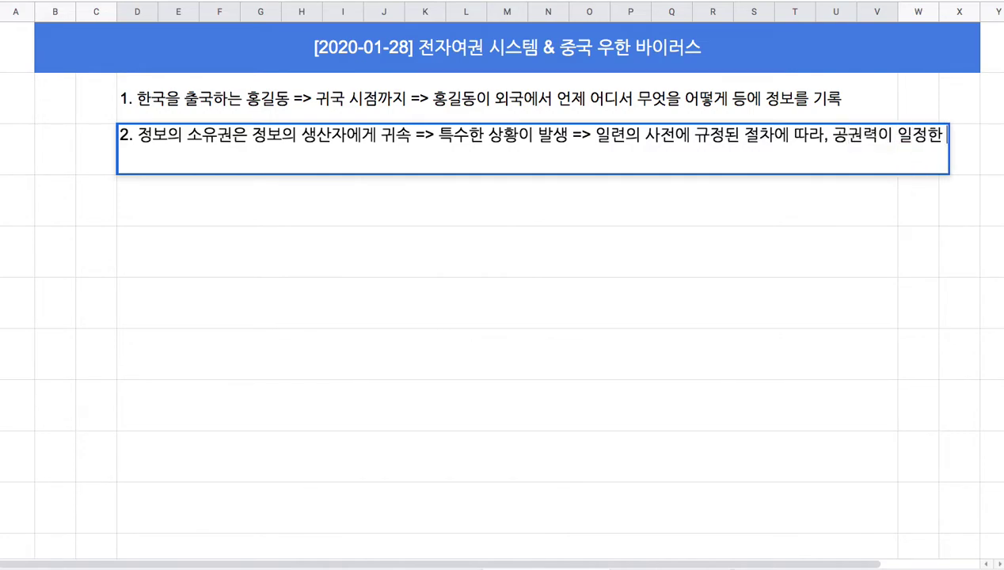
pyautogui.write('개인 정보를 ')
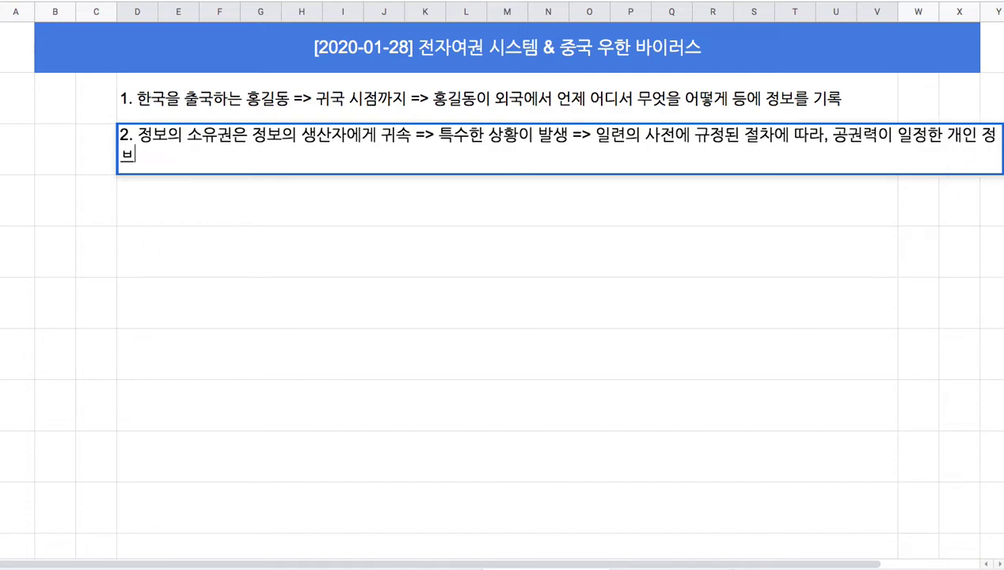
pyautogui.write('획득')
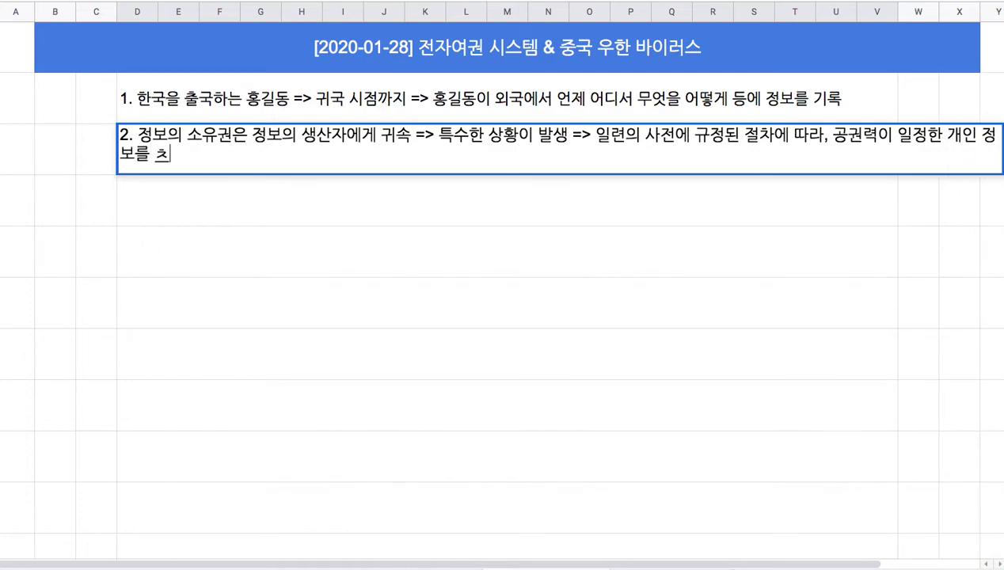
pyautogui.write(' 및 이용')
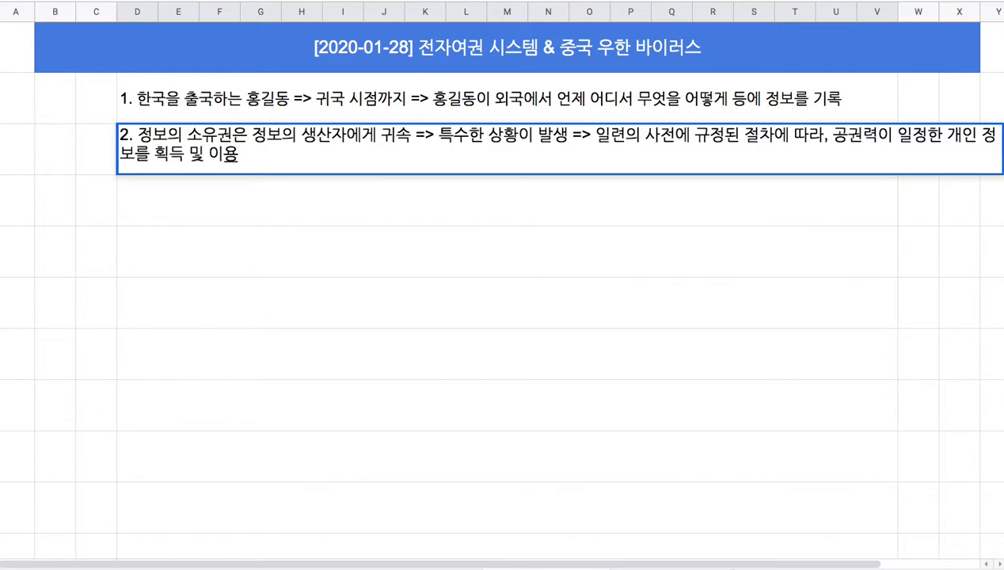
pyautogui.click(446, 111)
pyautogui.click(442, 157)
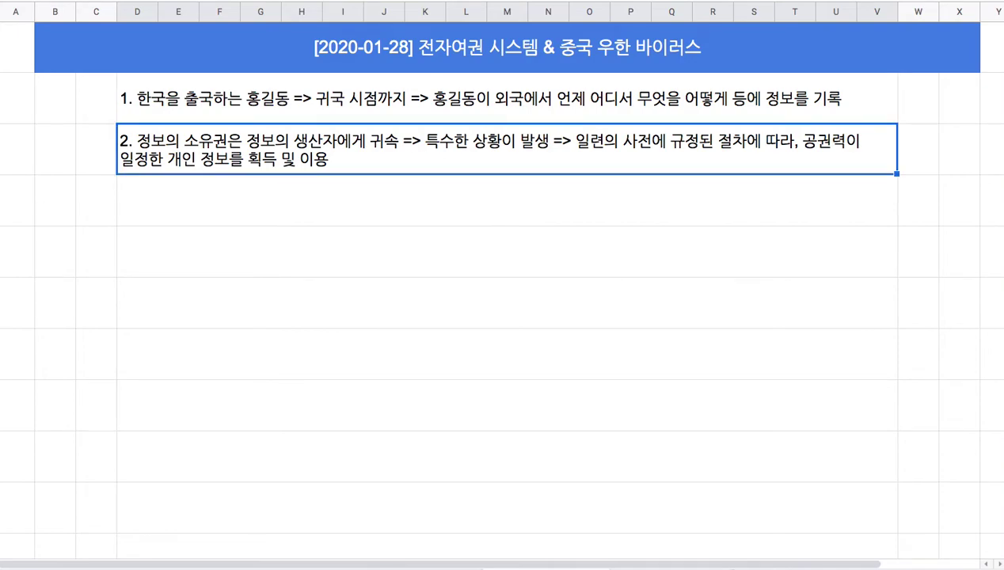
# Step: Highlight "전자여권 시스템" in the title cell without changing it, and open note 2 for editing
pyautogui.click(407, 103)
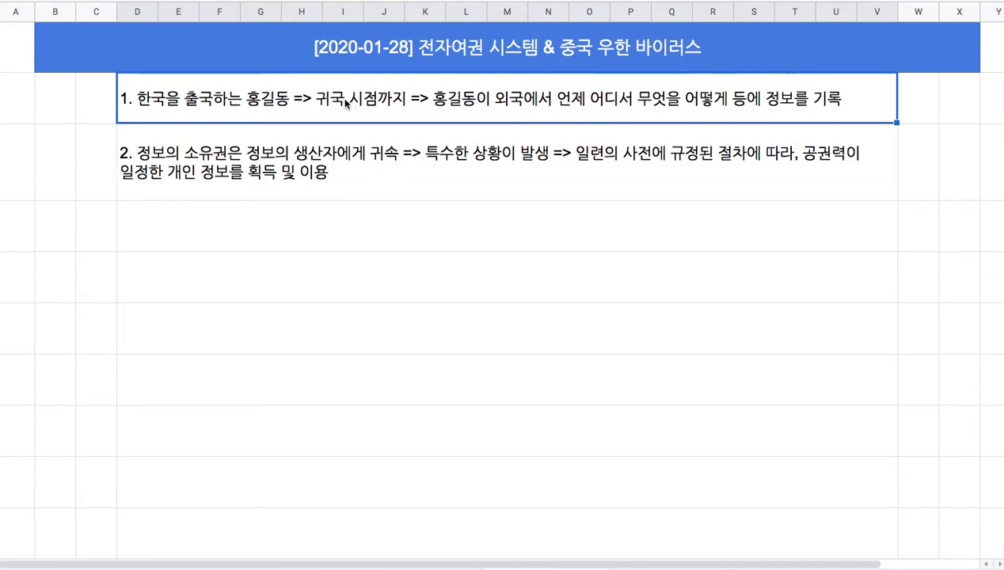
pyautogui.doubleClick(462, 56)
pyautogui.moveTo(416, 35); pyautogui.dragTo(546, 34)
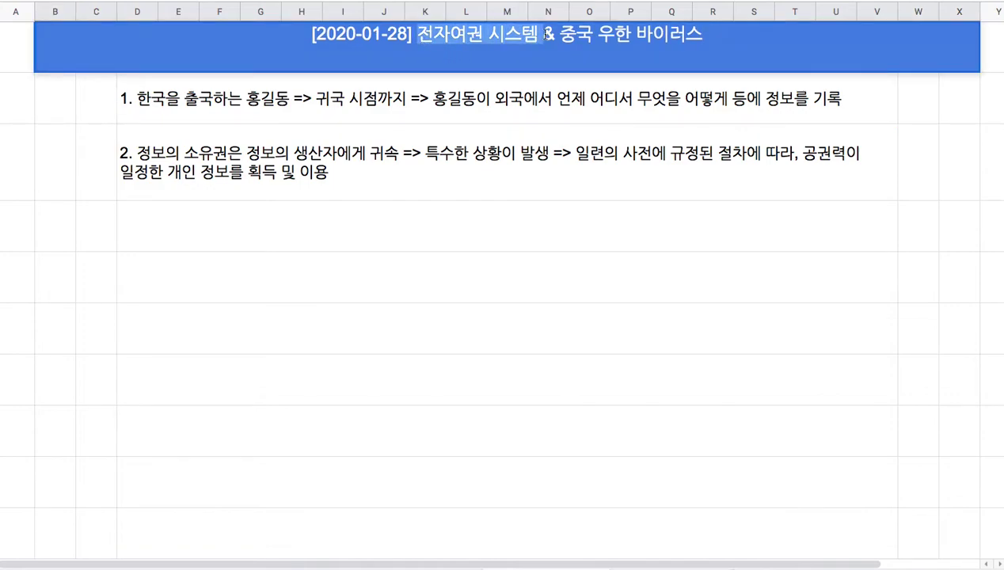
pyautogui.click(516, 141)
pyautogui.doubleClick(519, 141)
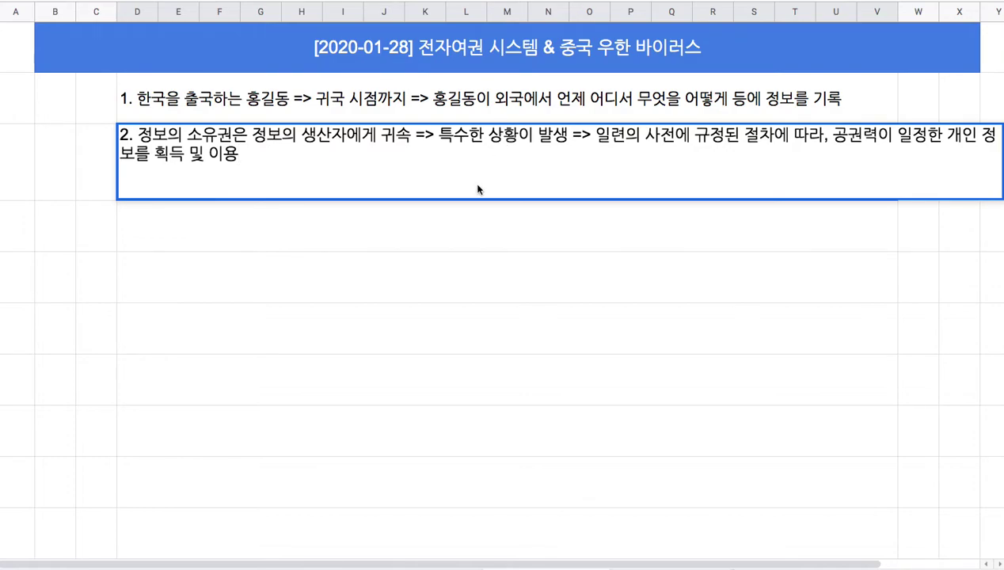
# Step: Highlight "중국 우한 바이러스" in the title cell
pyautogui.click(568, 54)
pyautogui.doubleClick(578, 52)
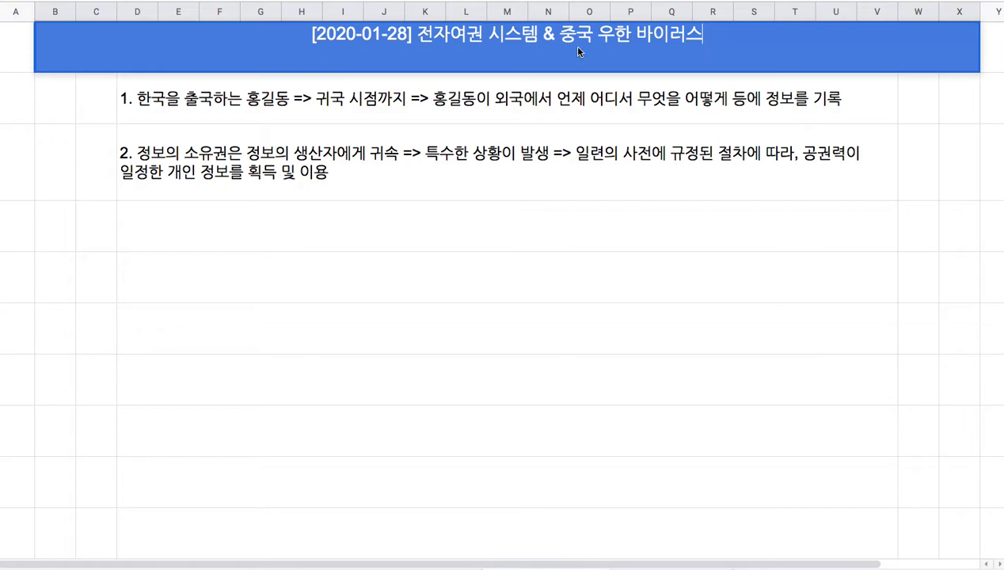
pyautogui.moveTo(564, 38); pyautogui.dragTo(769, 28)
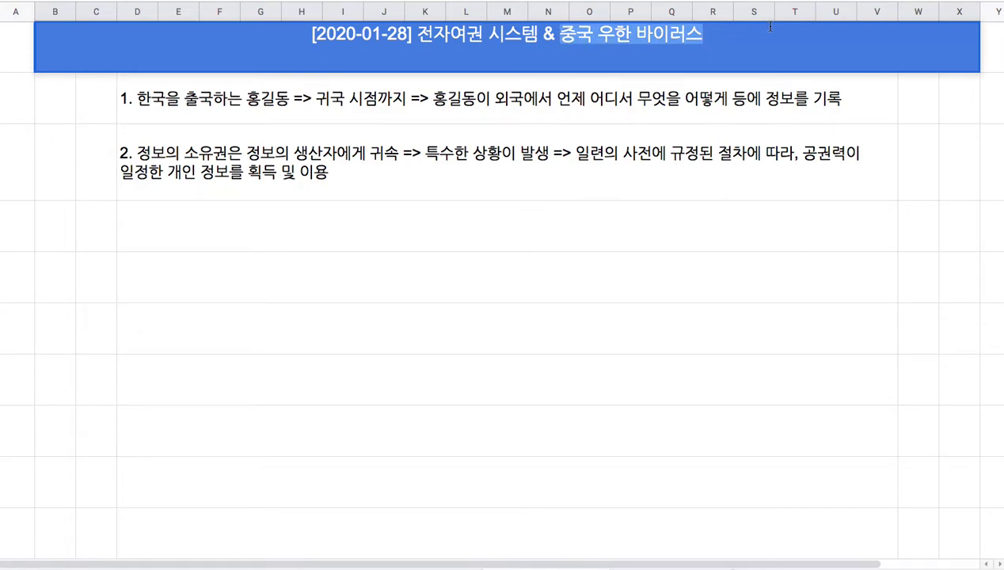
# Step: Begin note 3 below note 2 with "3. 중국을 방문한 모든 한국인에 대해 중국에서의 행적"
pyautogui.click(563, 226)
pyautogui.write('3')
pyautogui.write('. 중국을 방문한 ')
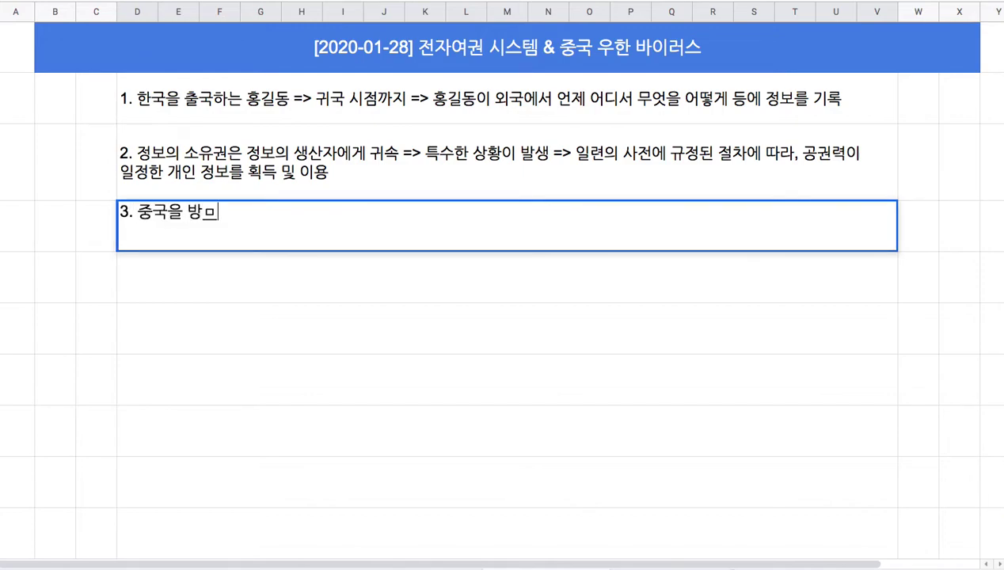
pyautogui.write('모든 한국인')
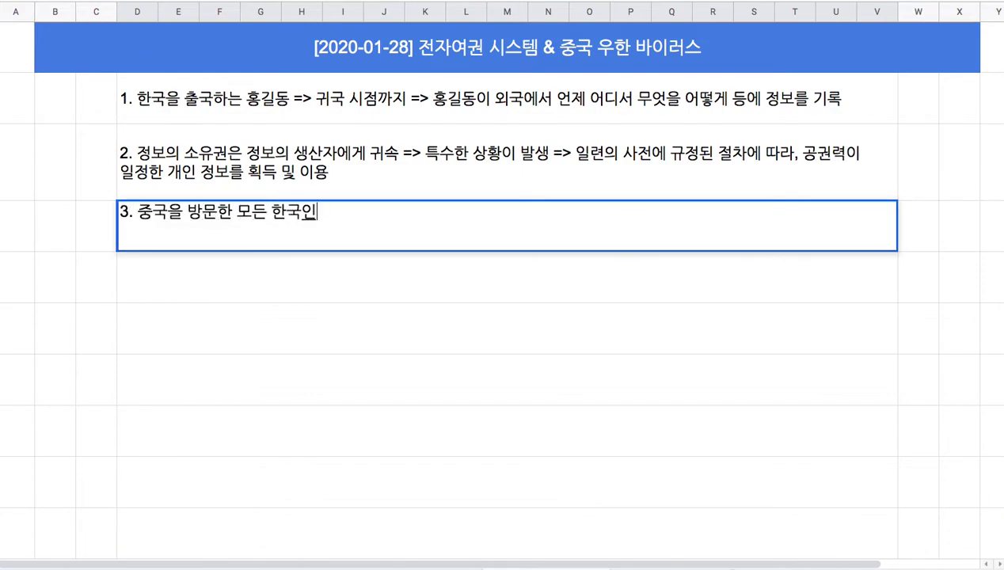
pyautogui.write('에 대해')
pyautogui.write(' 중국에서의')
pyautogui.write(' 행저')
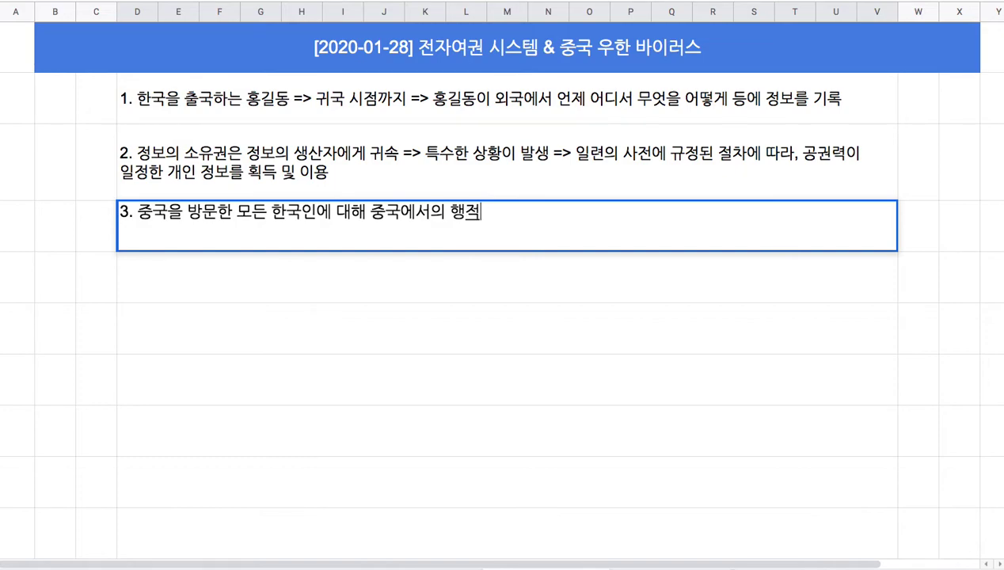
# Step: Complete note 3 with "을 관계 당국(보건)이 확인/검증 진행" and highlight "중국에서의 행적" in it
pyautogui.write('을 관계 ')
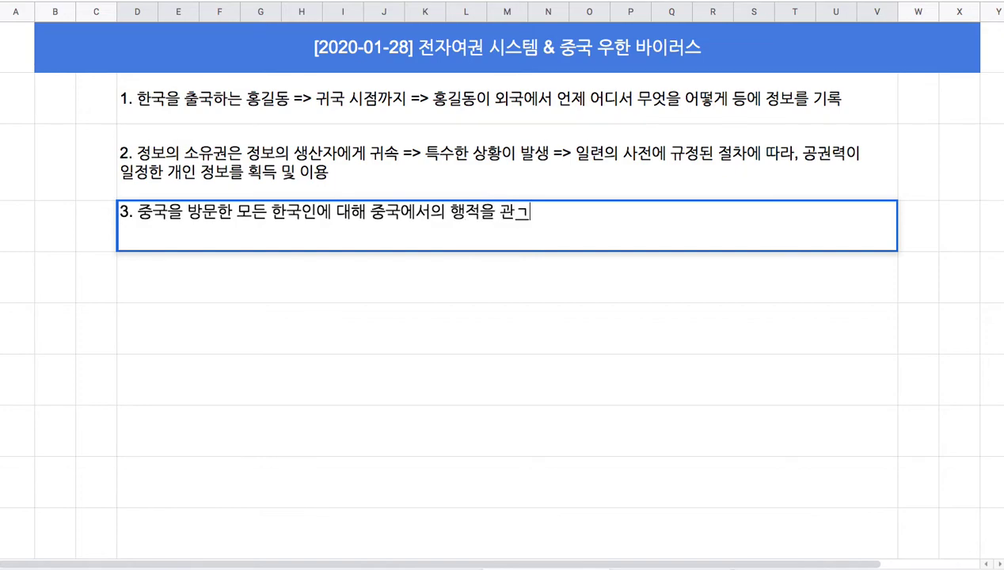
pyautogui.write('당국(보')
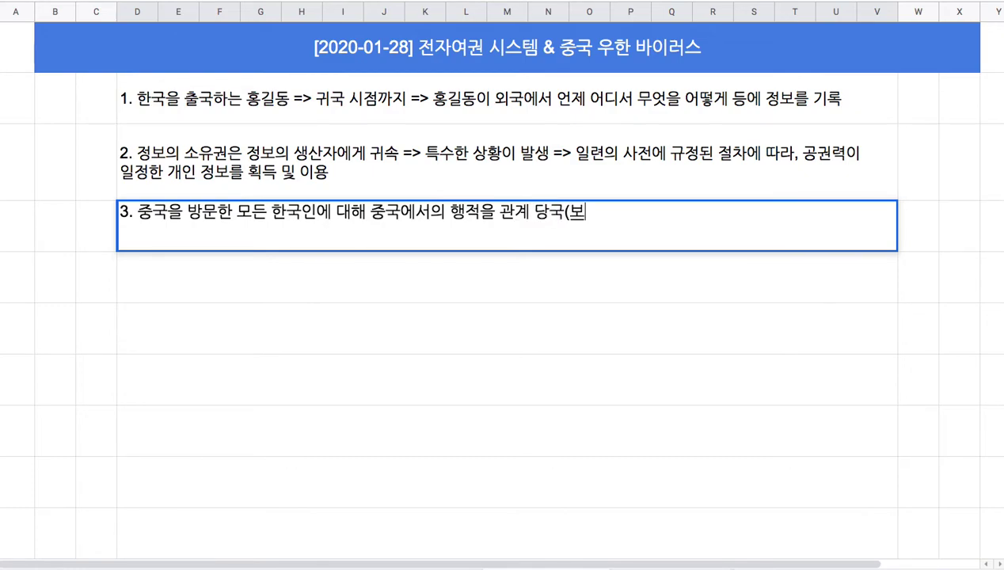
pyautogui.write('건)이 확인')
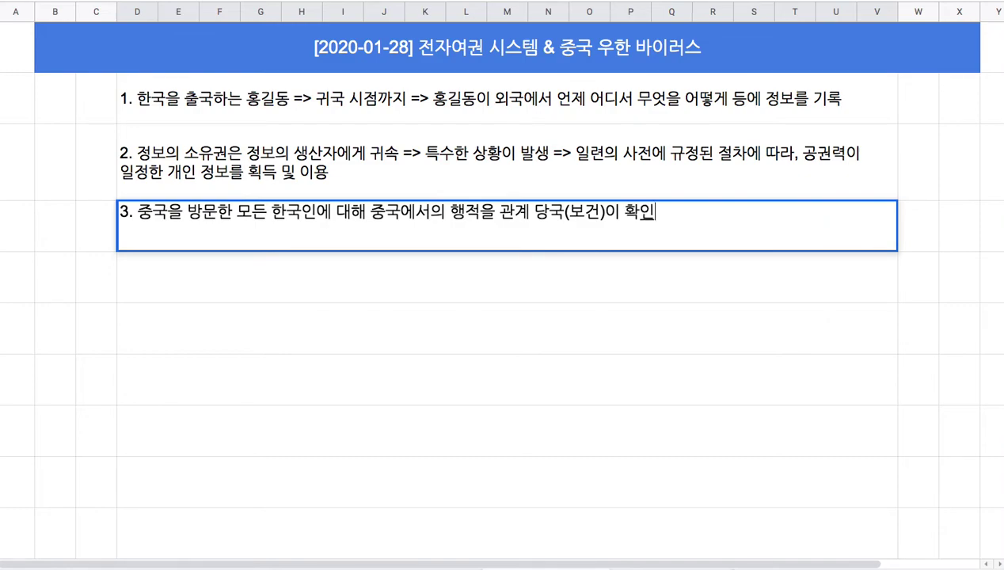
pyautogui.write('/검증 진행')
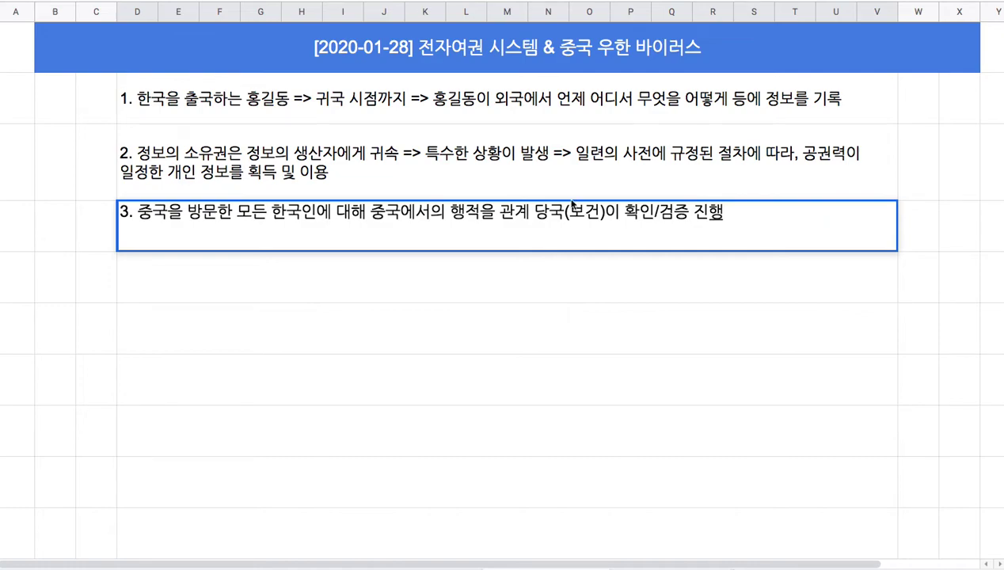
pyautogui.click(356, 228)
pyautogui.moveTo(370, 212); pyautogui.dragTo(476, 214)
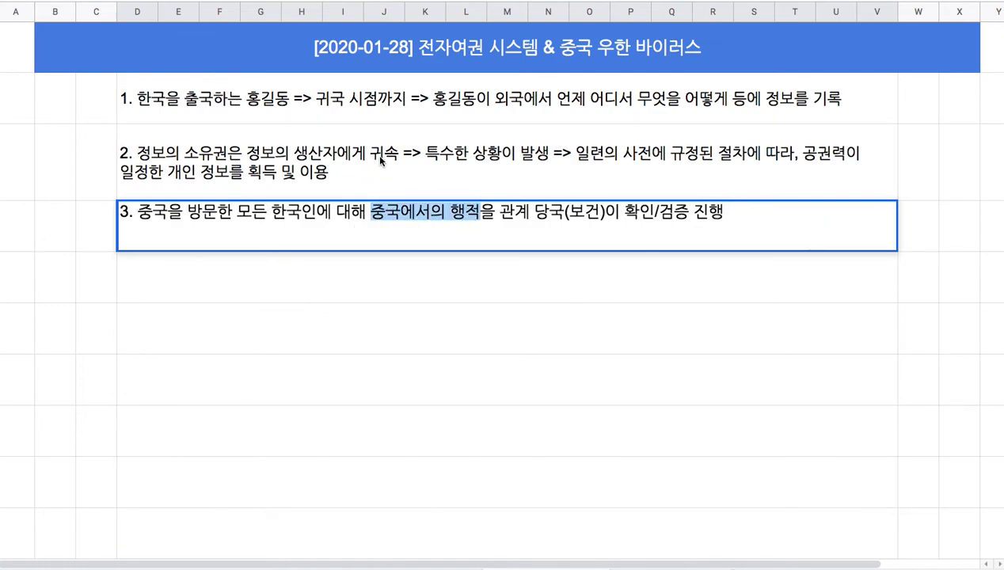
# Step: Begin note 4 in the cell below note 3 with "4. 공간웹 SpaceWeb"
pyautogui.click(387, 268)
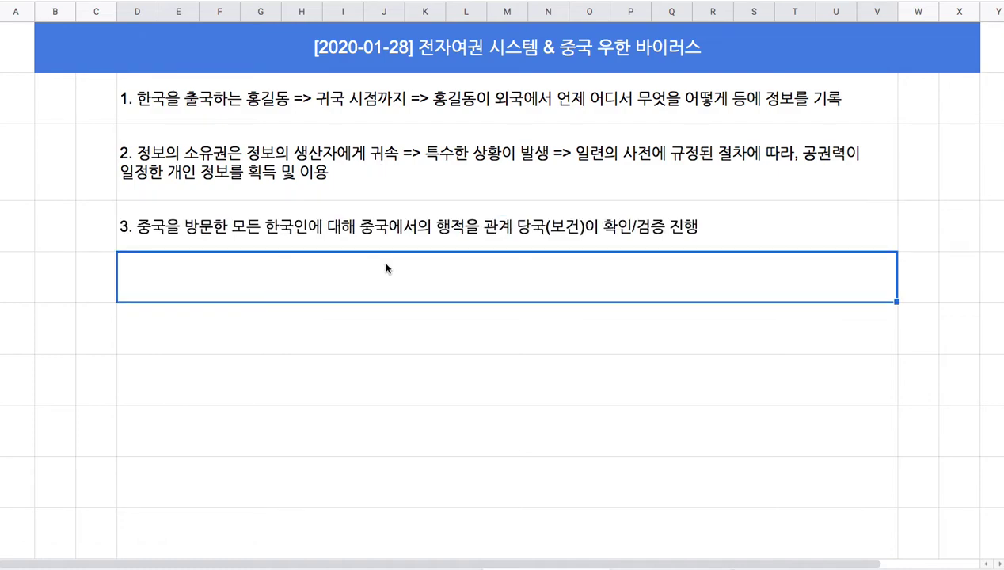
pyautogui.write('4')
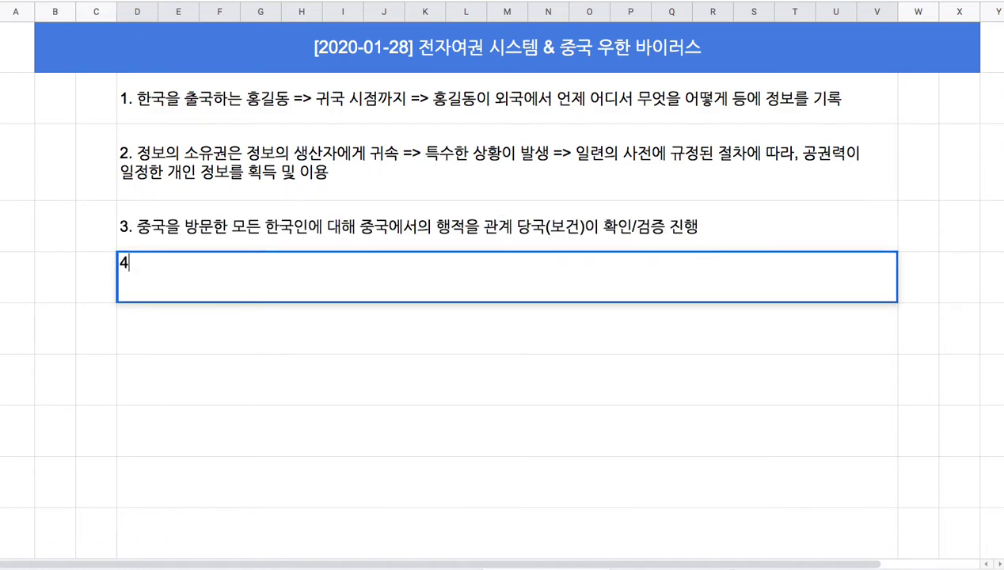
pyautogui.write('. SpaceWeb')
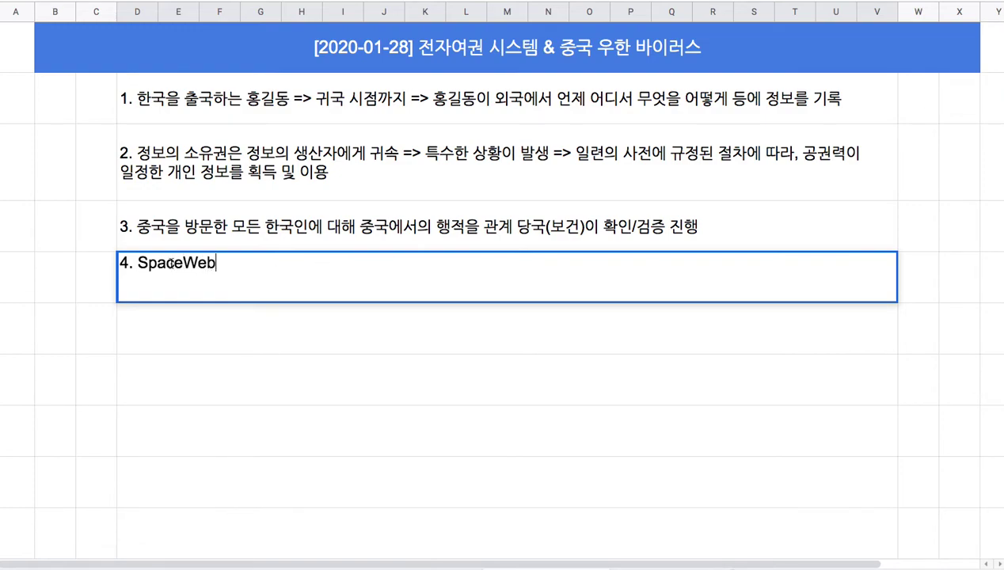
pyautogui.moveTo(137, 263); pyautogui.dragTo(233, 264)
pyautogui.click(135, 265)
pyautogui.write('rhd')
pyautogui.press('BackSpace')
pyautogui.press('BackSpace')
pyautogui.press('BackSpace')
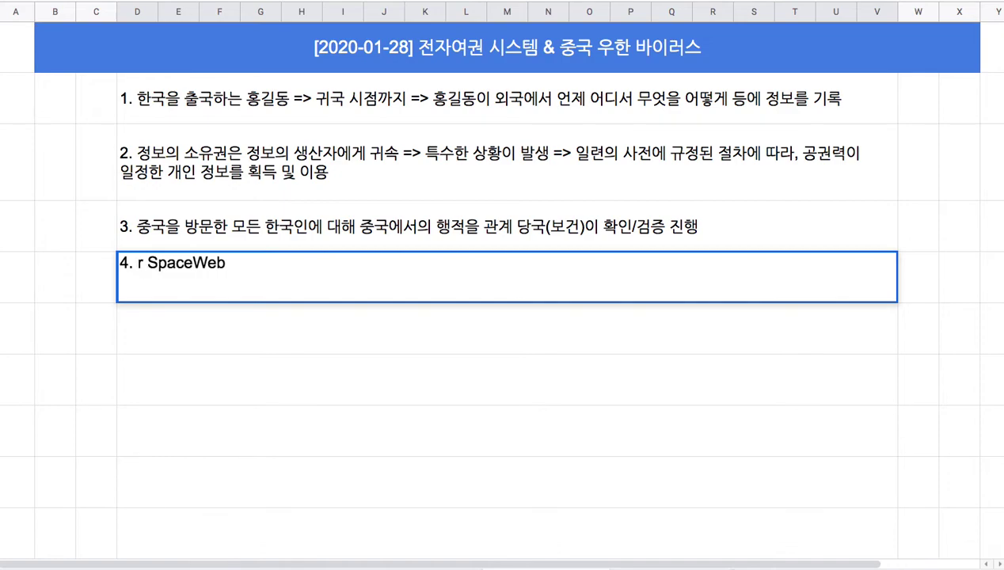
pyautogui.write('공간웹')
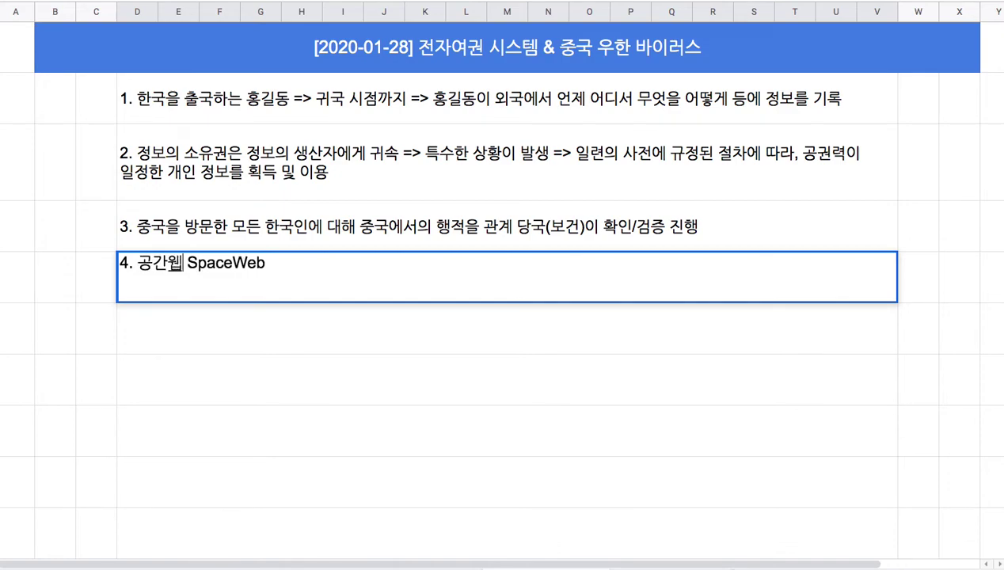
# Step: Highlight "전자여권 시스템" in the title cell
pyautogui.doubleClick(454, 55)
pyautogui.doubleClick(439, 35)
pyautogui.moveTo(513, 38); pyautogui.dragTo(538, 37)
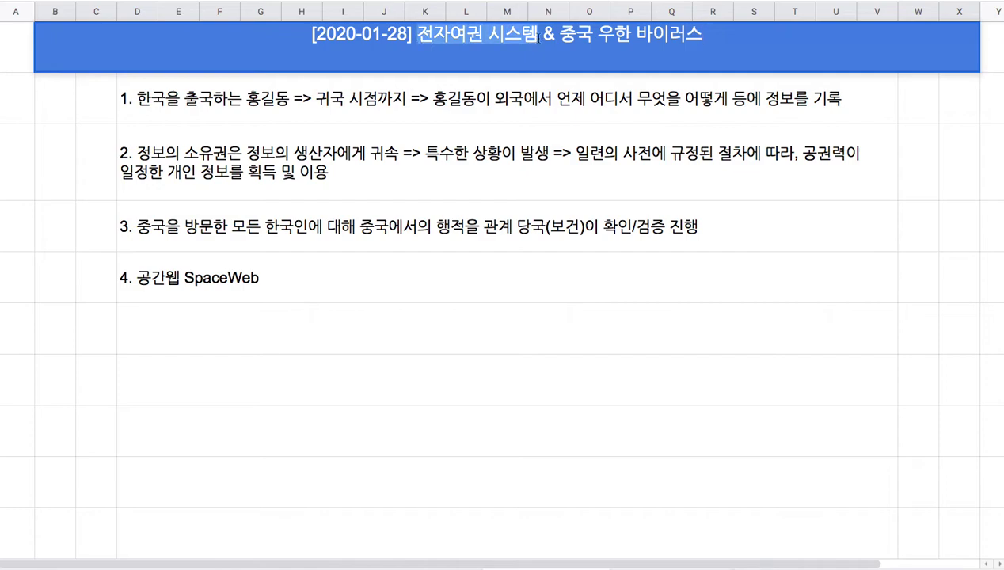
# Step: Enclose "SpaceWeb" in parentheses directly after "공간웹" in note 4 and add an equals sign behind it
pyautogui.click(181, 282)
pyautogui.doubleClick(180, 282)
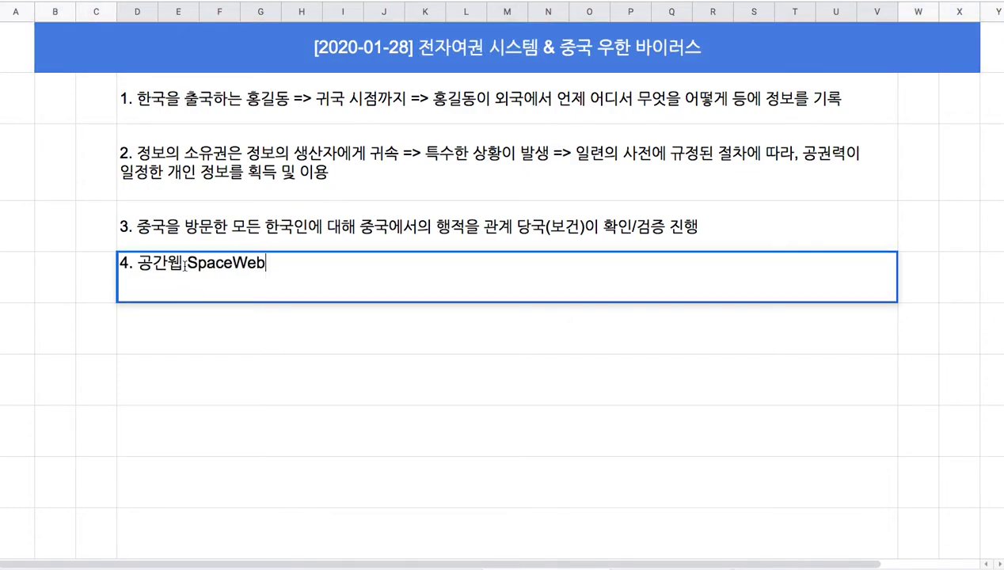
pyautogui.press('Delete')
pyautogui.write('(')
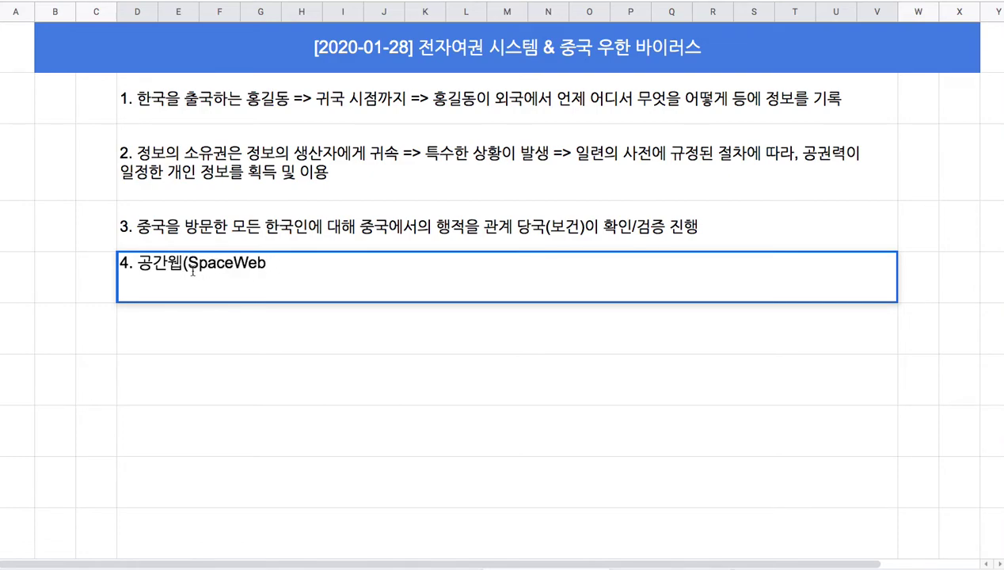
pyautogui.moveTo(197, 264); pyautogui.dragTo(274, 263)
pyautogui.click(277, 264)
pyautogui.write(') = 공간 의')
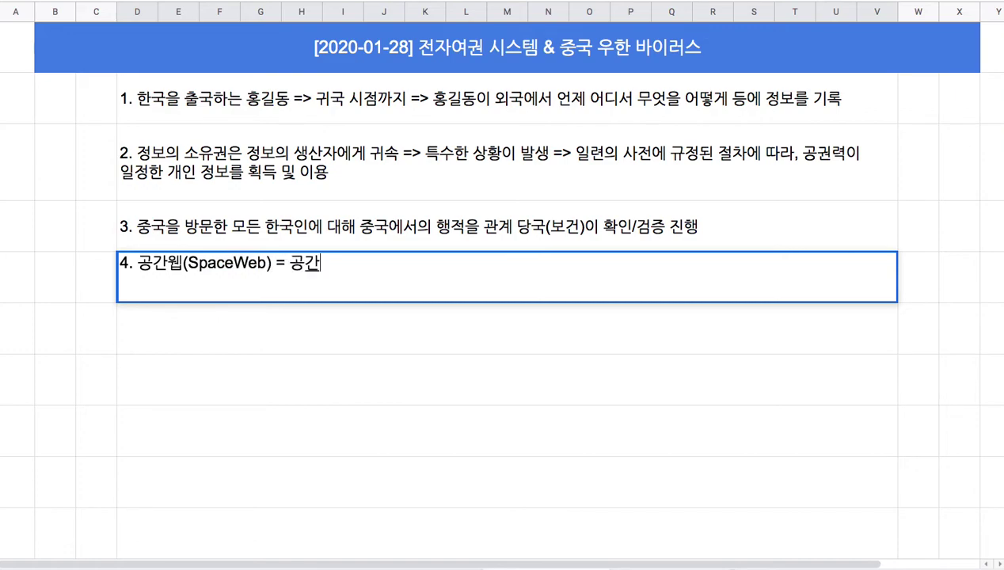
pyautogui.press('BackSpace')
pyautogui.press('BackSpace')
pyautogui.press('BackSpace')
pyautogui.press('BackSpace')
pyautogui.press('BackSpace')
# Step: Complete note 4 with "대상 각각의 공간정보(GPS) + 시각 정보(Timeline)", highlight that definition and commit the cell
pyautogui.write('대상 각각의')
pyautogui.write(' 공간정보(')
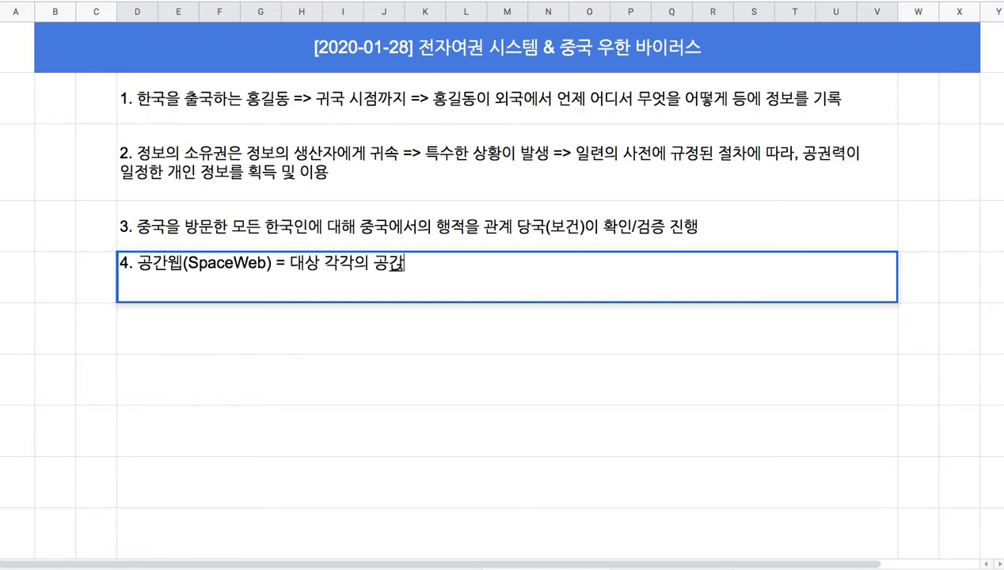
pyautogui.write('GPS')
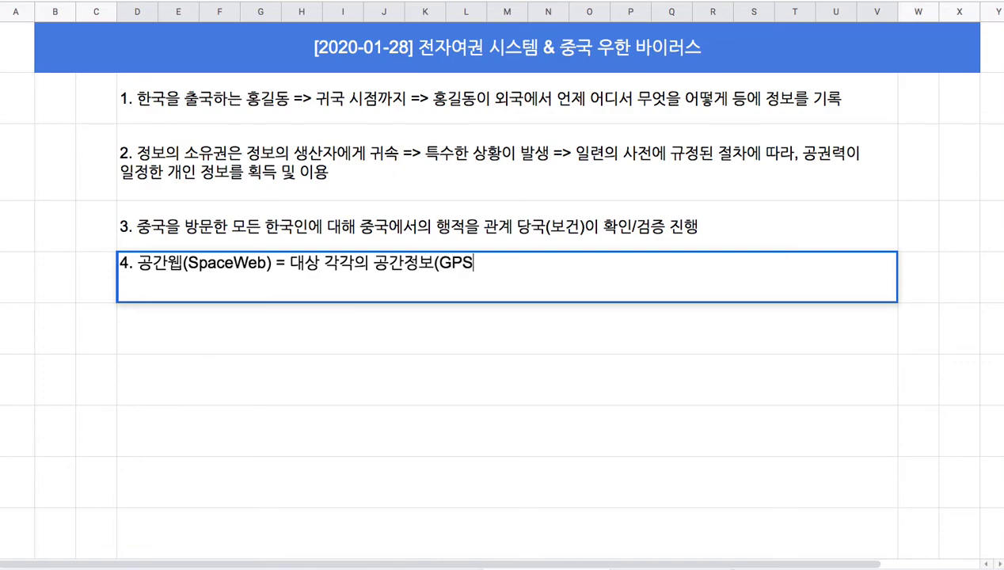
pyautogui.write(') + 시각 정보(Timeline)')
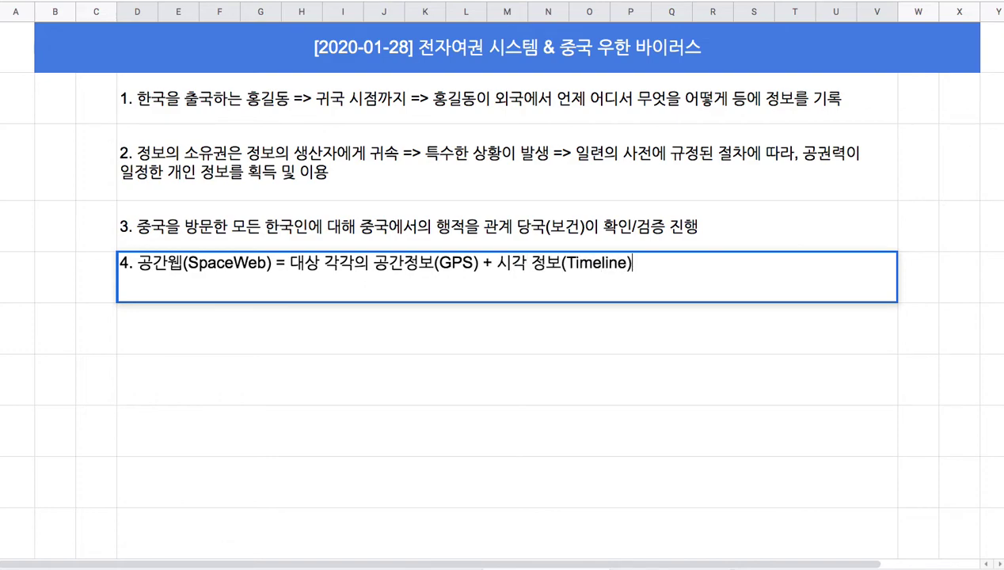
pyautogui.moveTo(302, 263); pyautogui.dragTo(641, 277)
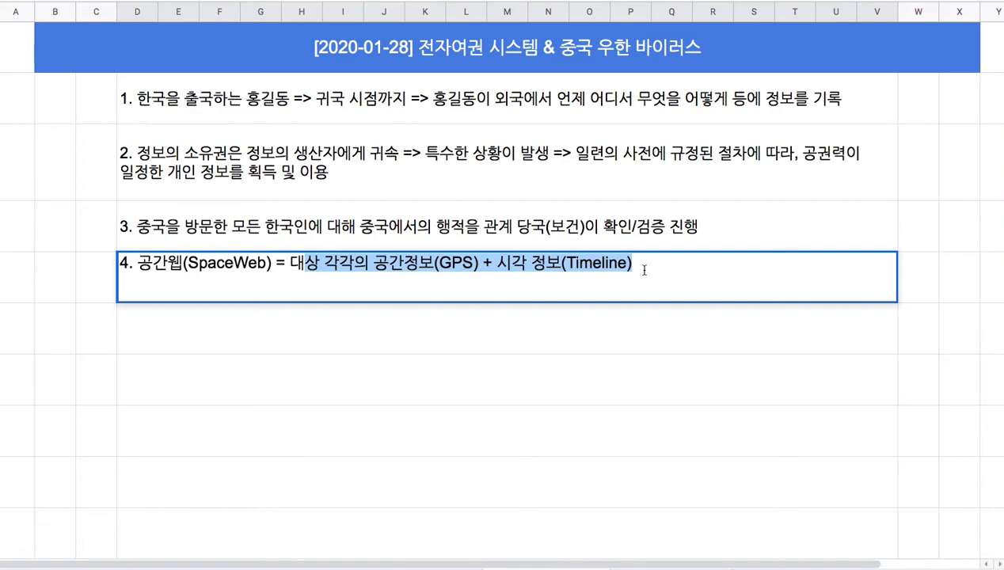
pyautogui.click(415, 101)
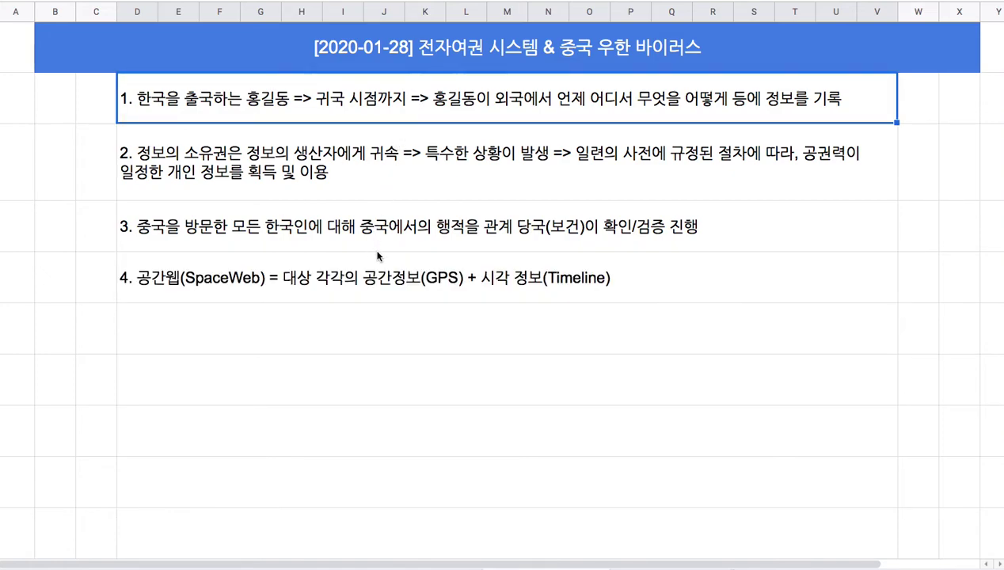
# Step: Highlight "우한 바이러스" in the title cell and select the cells of notes 1 to 4
pyautogui.doubleClick(279, 246)
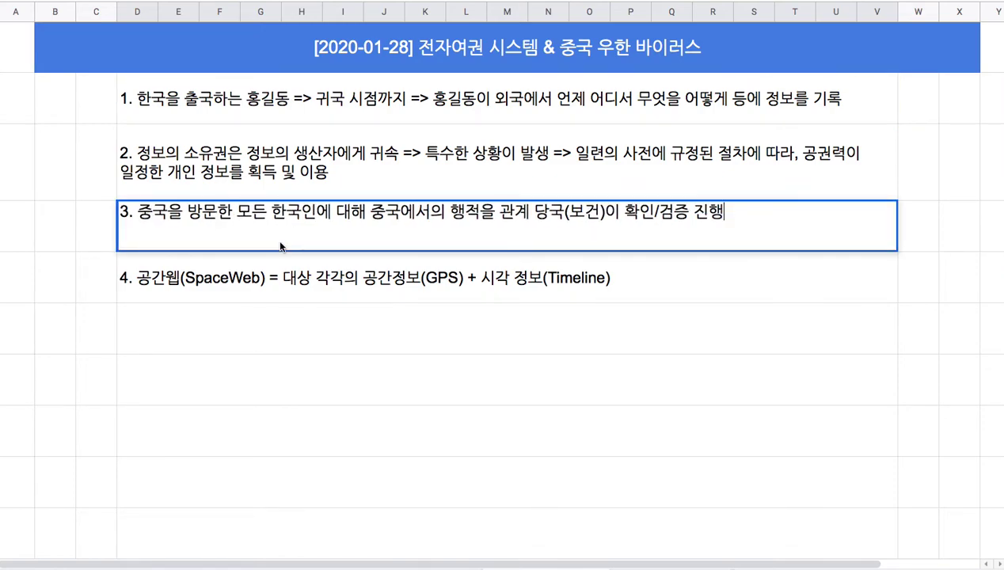
pyautogui.doubleClick(614, 53)
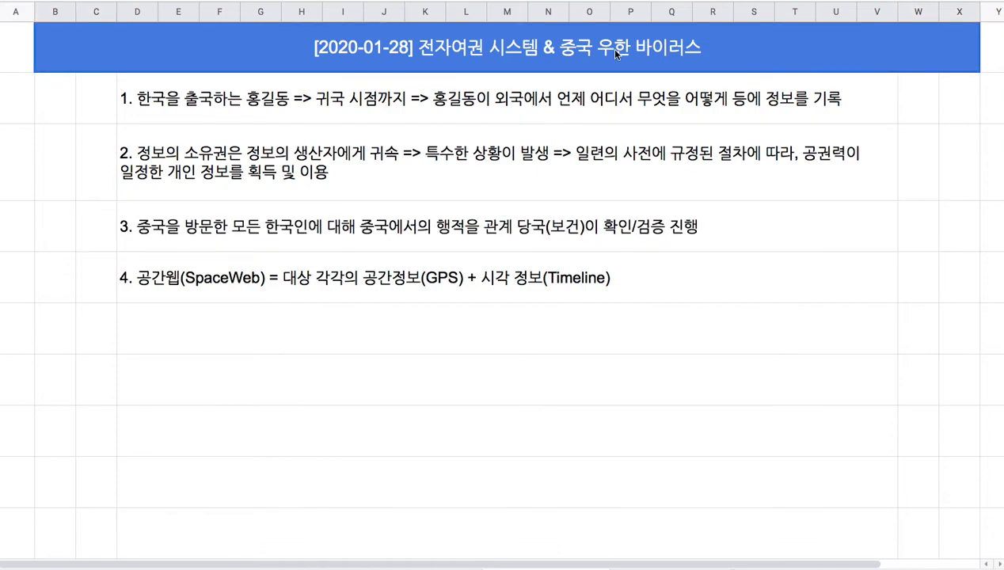
pyautogui.moveTo(597, 34); pyautogui.dragTo(710, 38)
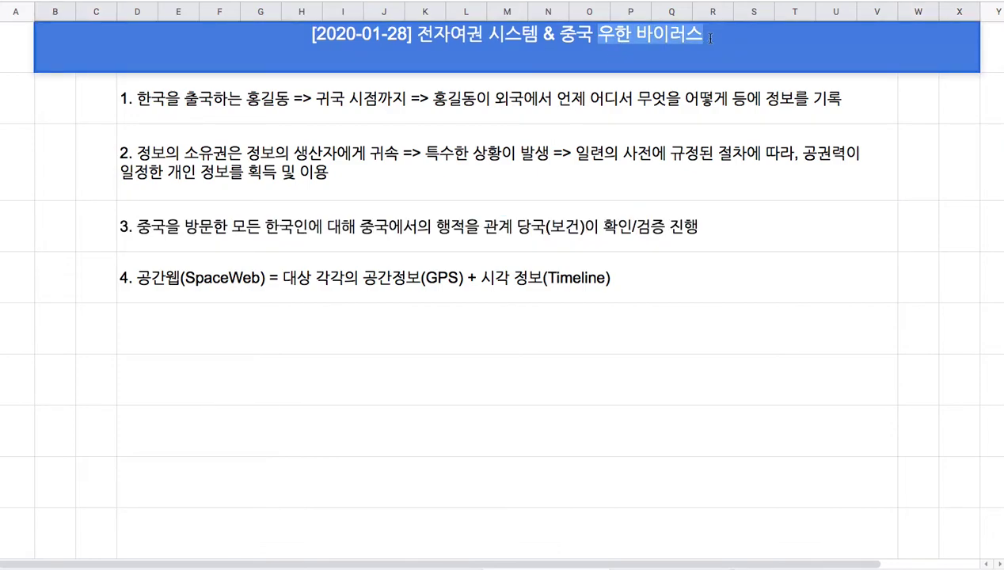
pyautogui.click(631, 41)
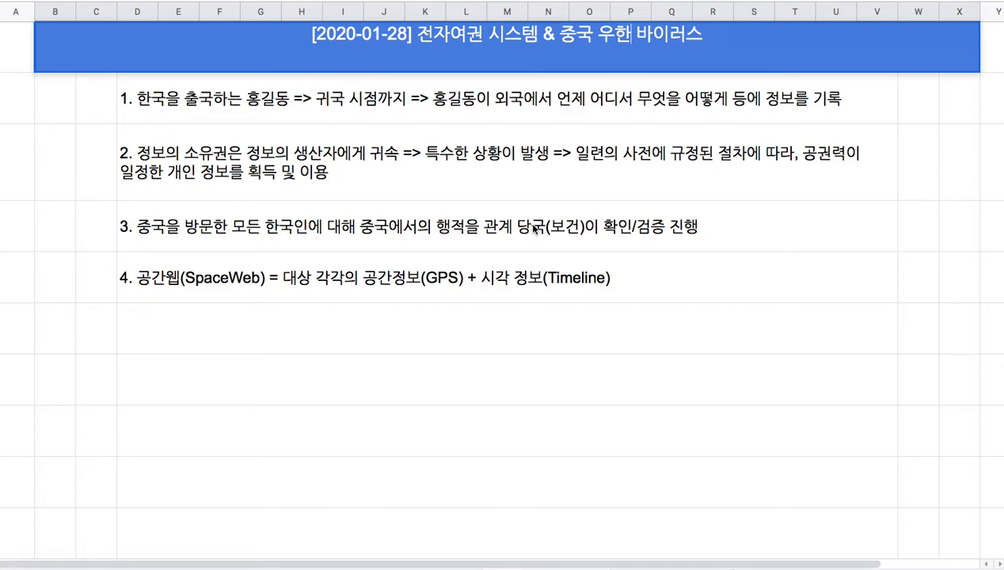
pyautogui.moveTo(493, 108); pyautogui.dragTo(514, 279)
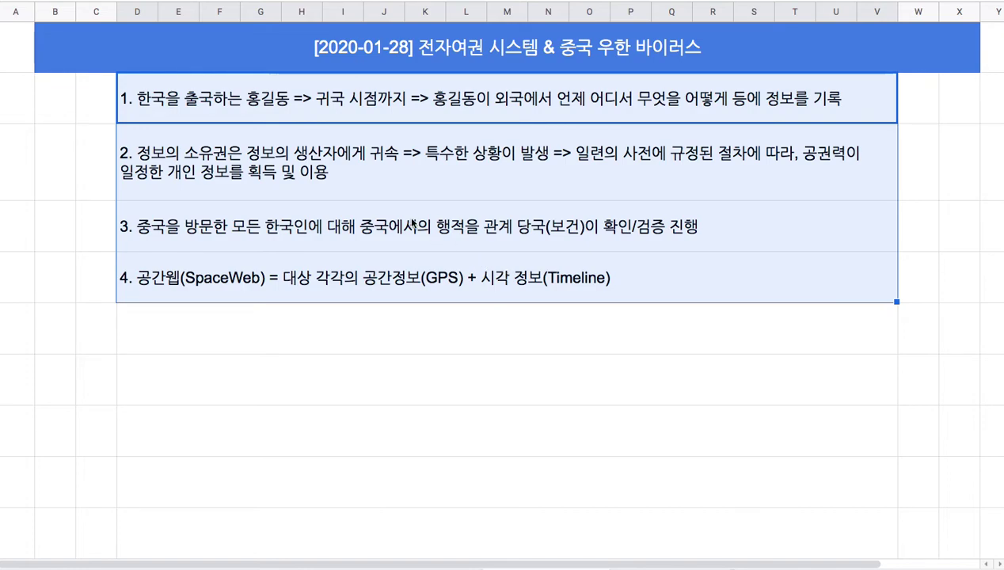
# Step: Highlight "규정된 절차에 따라" in note 2 and "중국 우한 바이러스" in the title cell
pyautogui.doubleClick(381, 196)
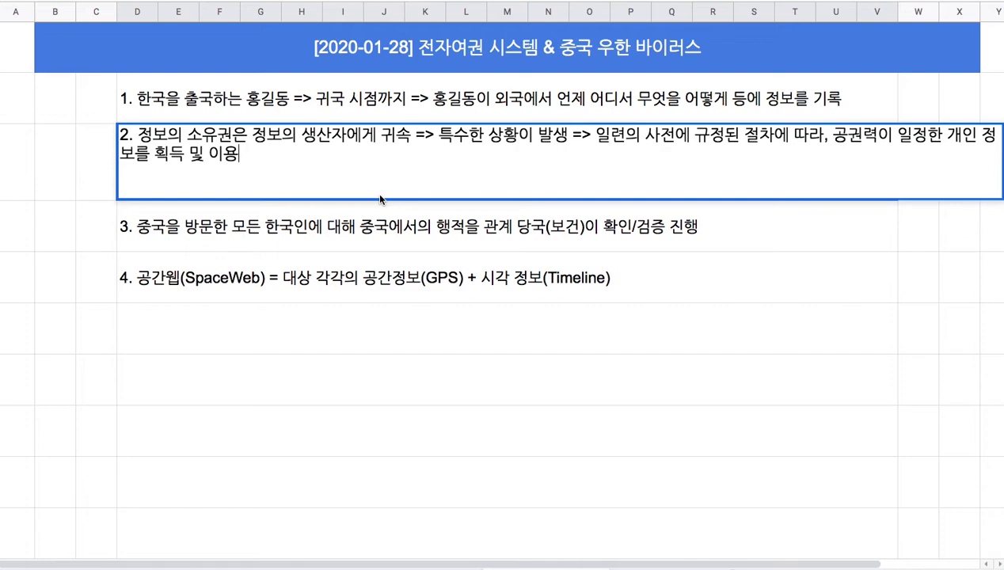
pyautogui.click(600, 136)
pyautogui.moveTo(694, 136); pyautogui.dragTo(825, 136)
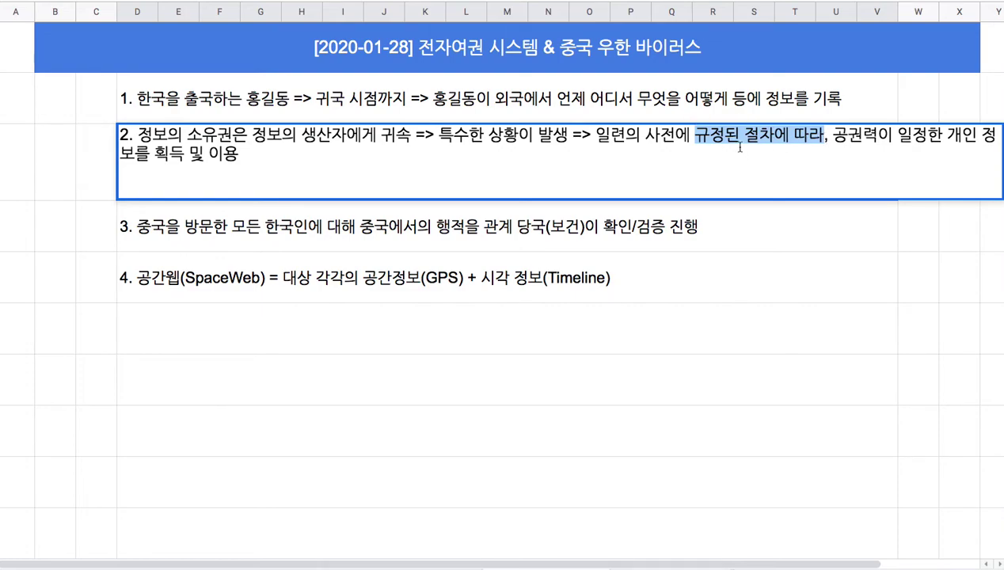
pyautogui.doubleClick(567, 56)
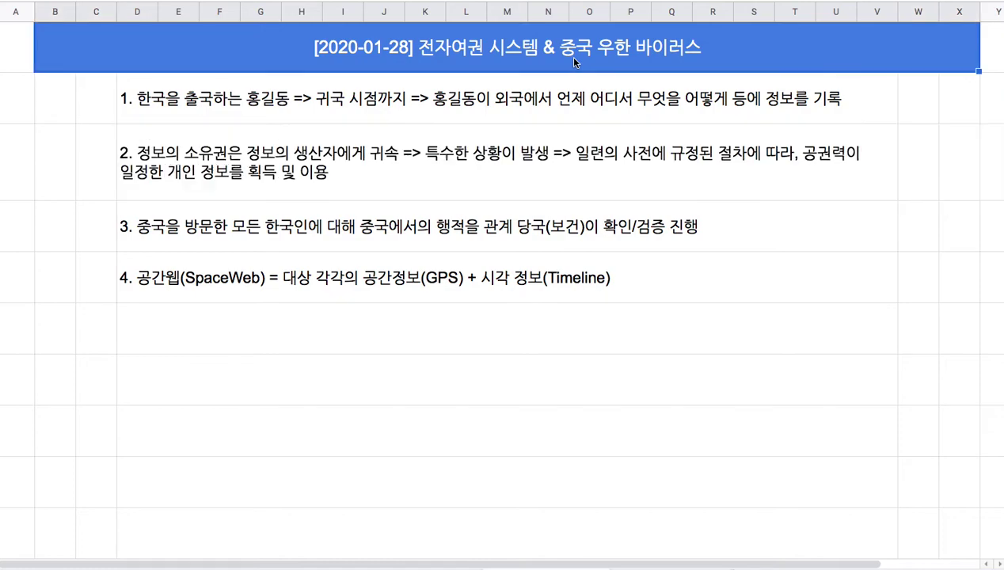
pyautogui.moveTo(568, 40); pyautogui.dragTo(745, 36)
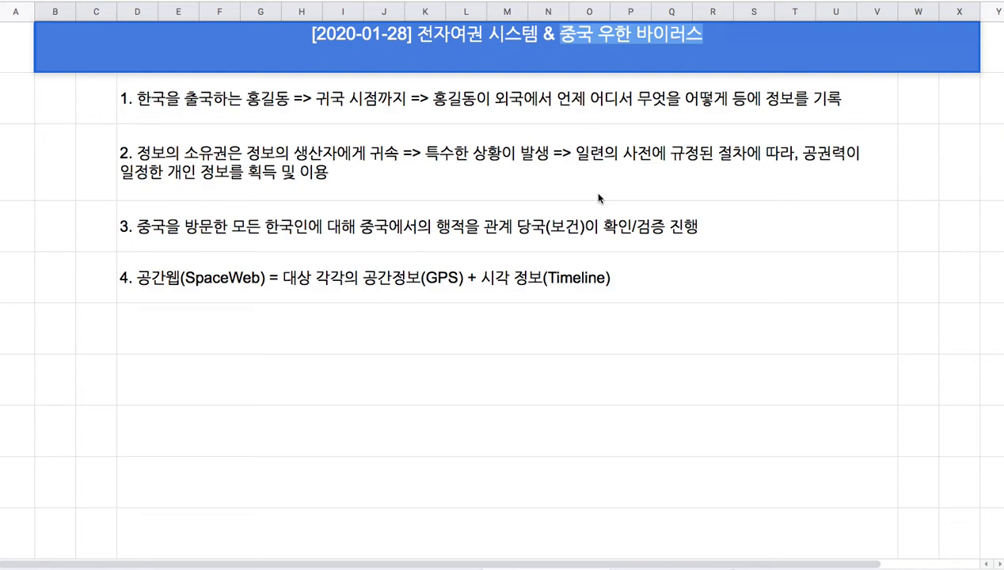
# Step: Start note 5 in the empty cell below note 4 with "5. 전자여권 시스템의 코딩 완료 => 한국"
pyautogui.click(459, 330)
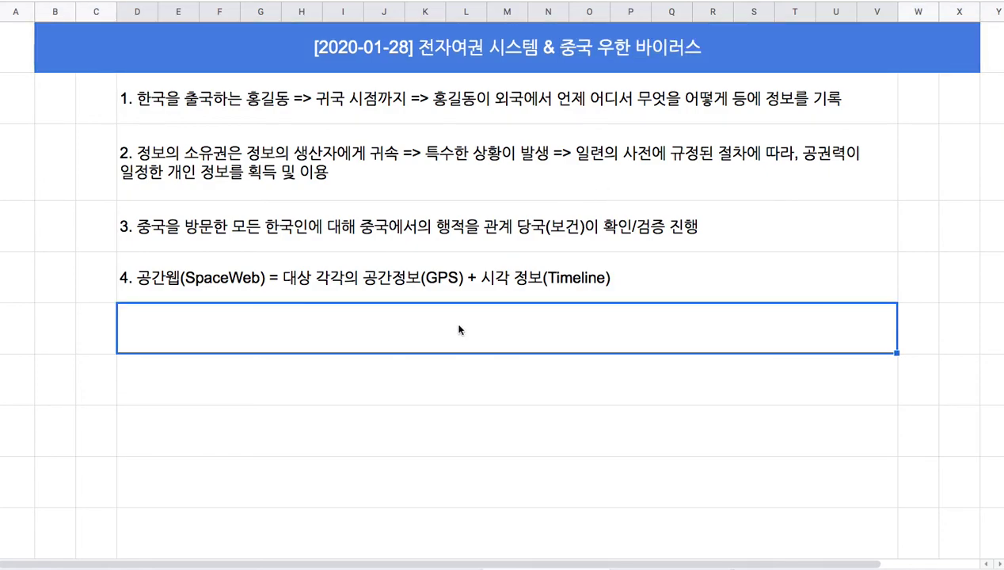
pyautogui.write('5. ')
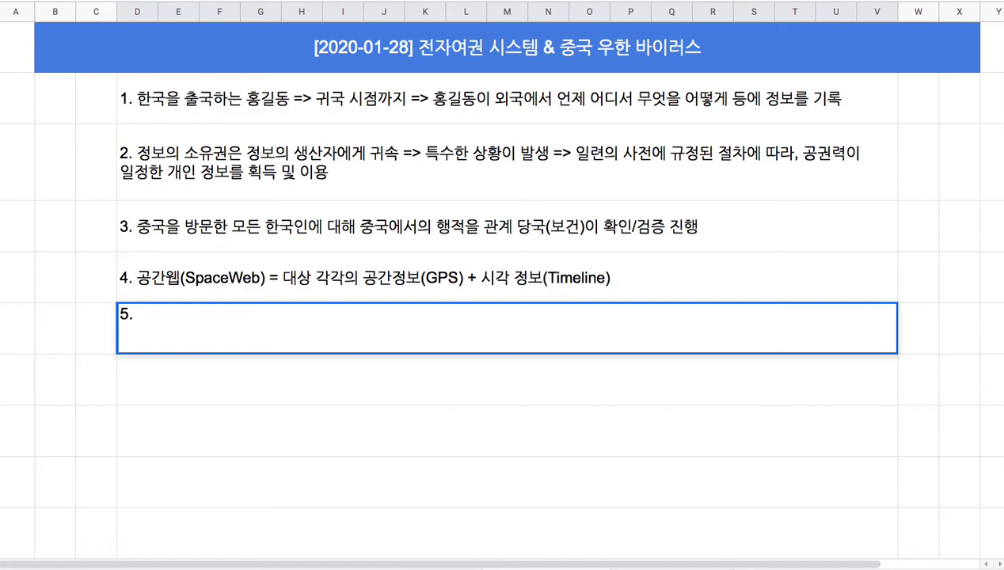
pyautogui.write('wjsw')
pyautogui.press('BackSpace')
pyautogui.press('BackSpace')
pyautogui.press('BackSpace')
pyautogui.press('BackSpace')
pyautogui.write('젅자여권')
pyautogui.write(' 시스템ㅇ')
pyautogui.write('의 코딩 완료 ')
pyautogui.write('=> 한국')
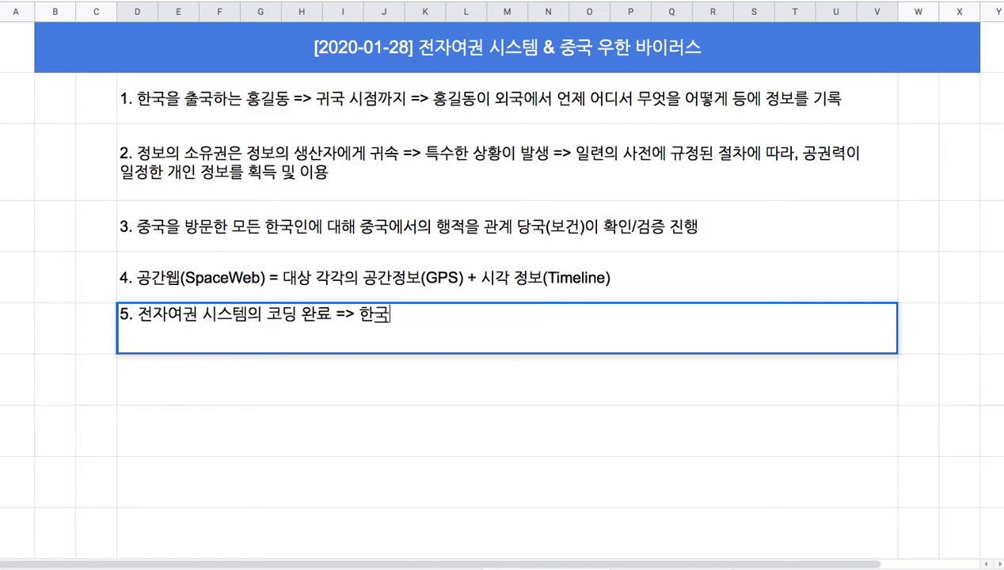
# Step: Continue note 5 after "한국" with "및 198개 국가에 시스템을 적용 =>"
pyautogui.write('과')
pyautogui.press('BackSpace')
pyautogui.press('BackSpace')
pyautogui.write('미및 190')
pyautogui.press('BackSpace')
pyautogui.write('8개 국가에 ')
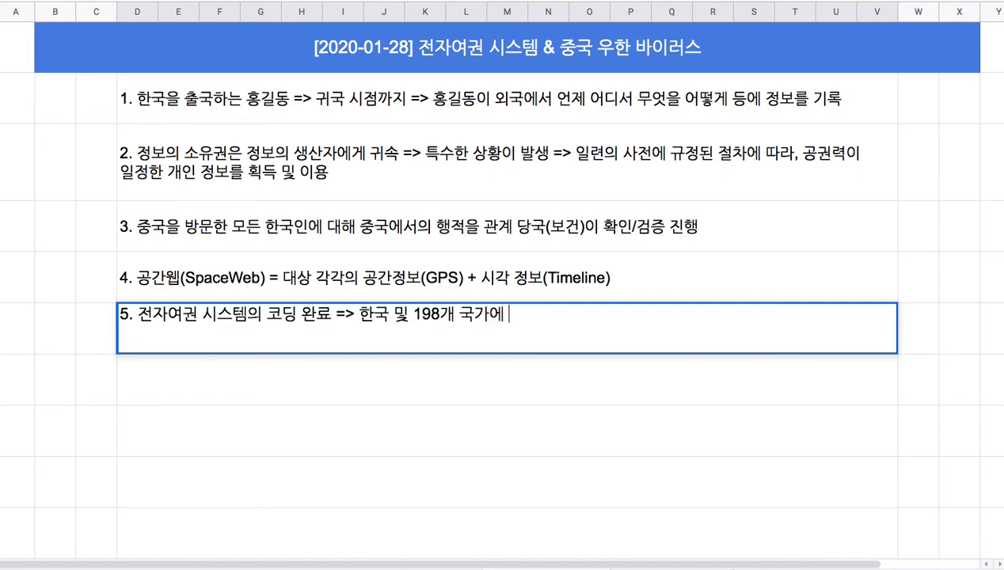
pyautogui.write('시스템을 적용 => ')
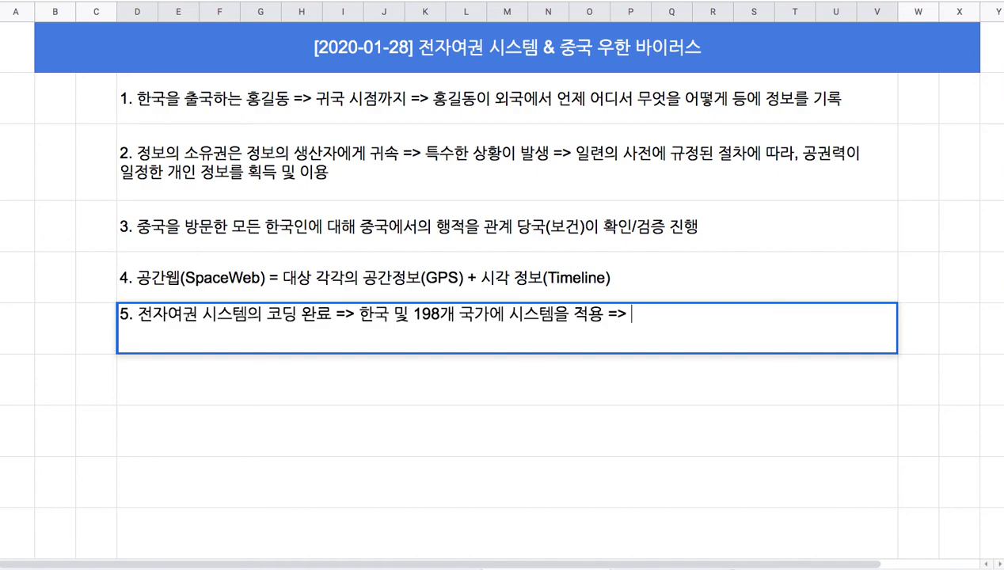
# Step: Complete note 5 with "3번째, 4번째 50대 남성 문제는 발생 자체가 차단" and commit the cell
pyautogui.write('3번째, 4녀')
pyautogui.press('BackSpace')
pyautogui.write('번째')
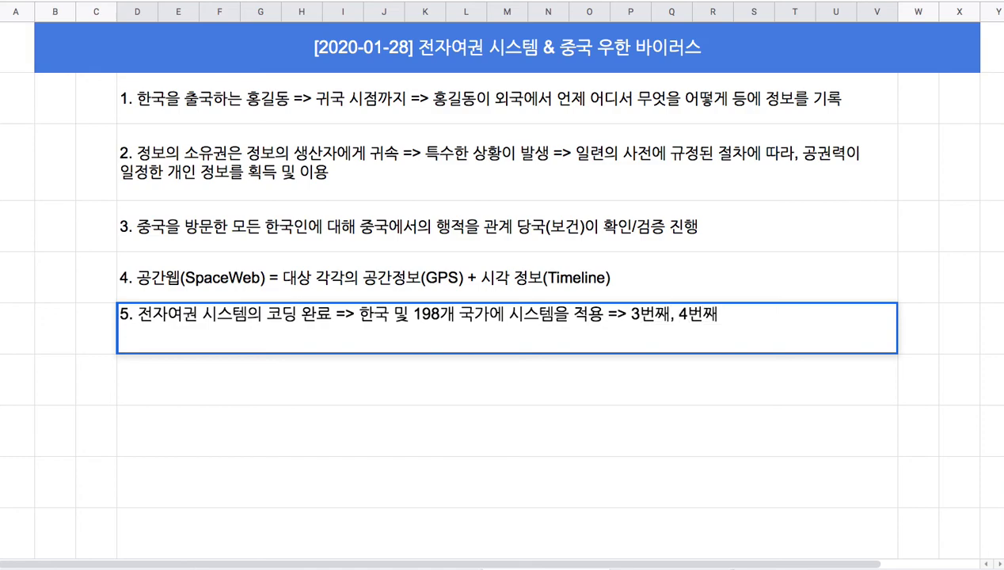
pyautogui.write(' 50대 남성 문제')
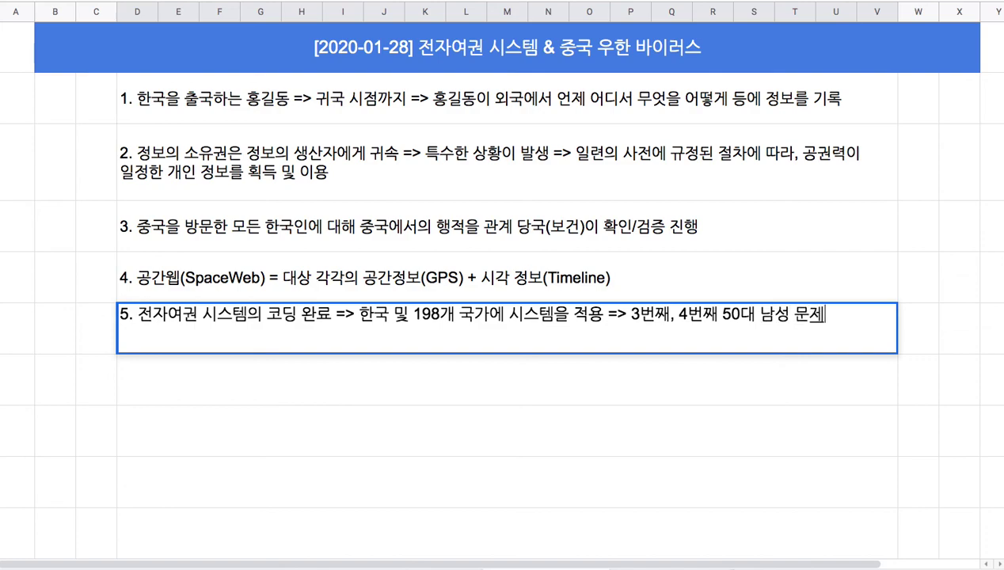
pyautogui.write('는 발생 자체가 차단')
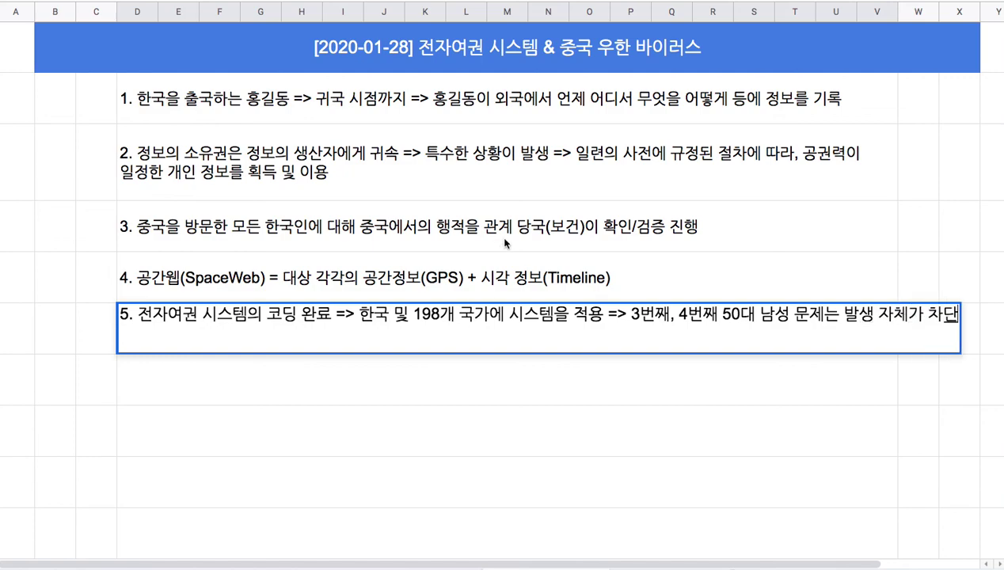
pyautogui.click(279, 274)
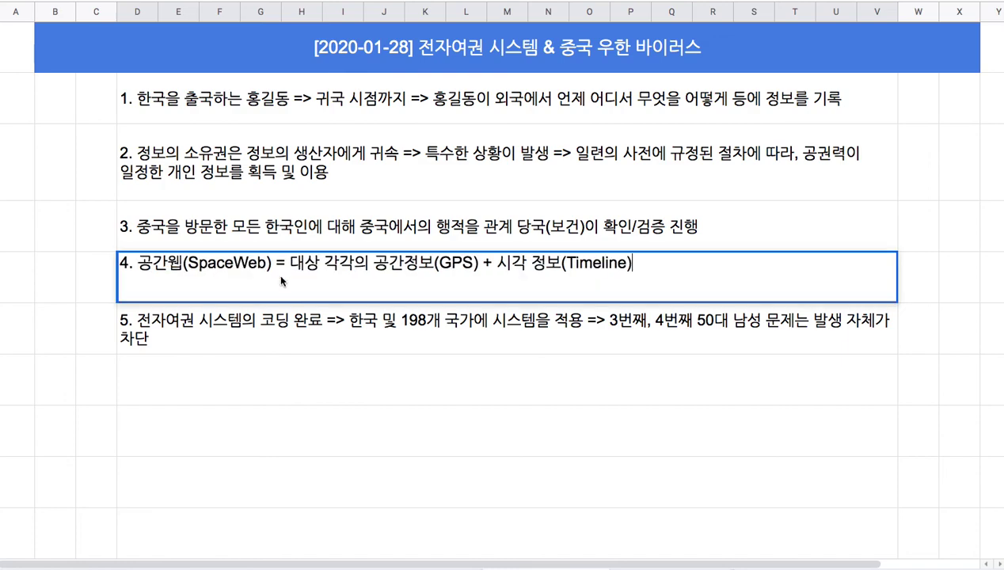
# Step: Highlight "전자여권 시스템" in the title cell
pyautogui.click(521, 61)
pyautogui.doubleClick(521, 62)
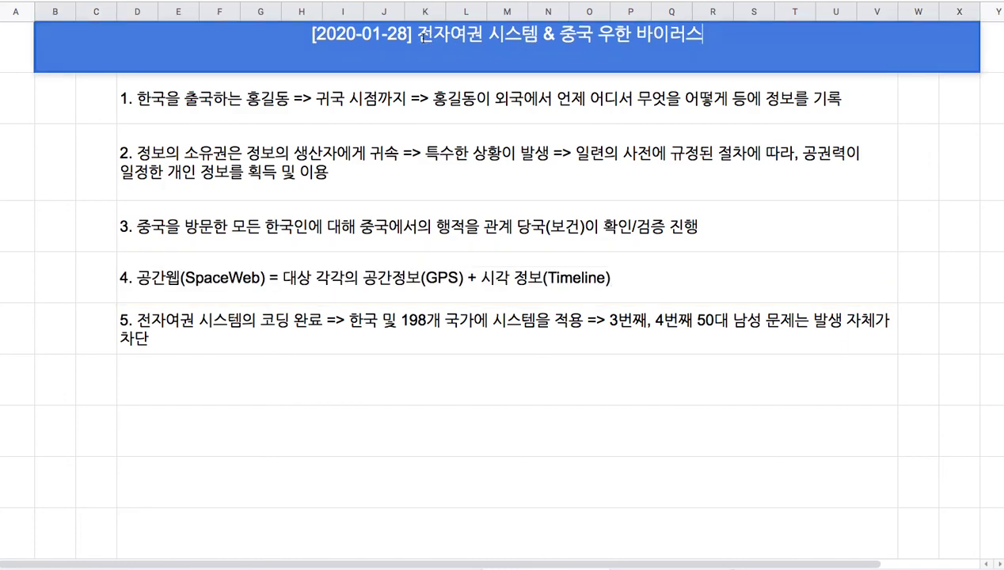
pyautogui.moveTo(417, 34); pyautogui.dragTo(541, 35)
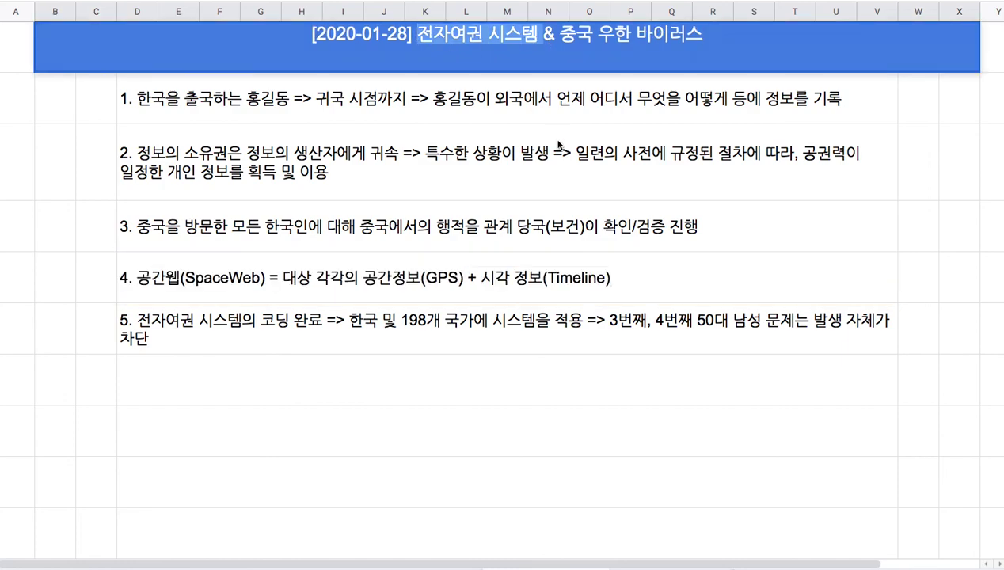